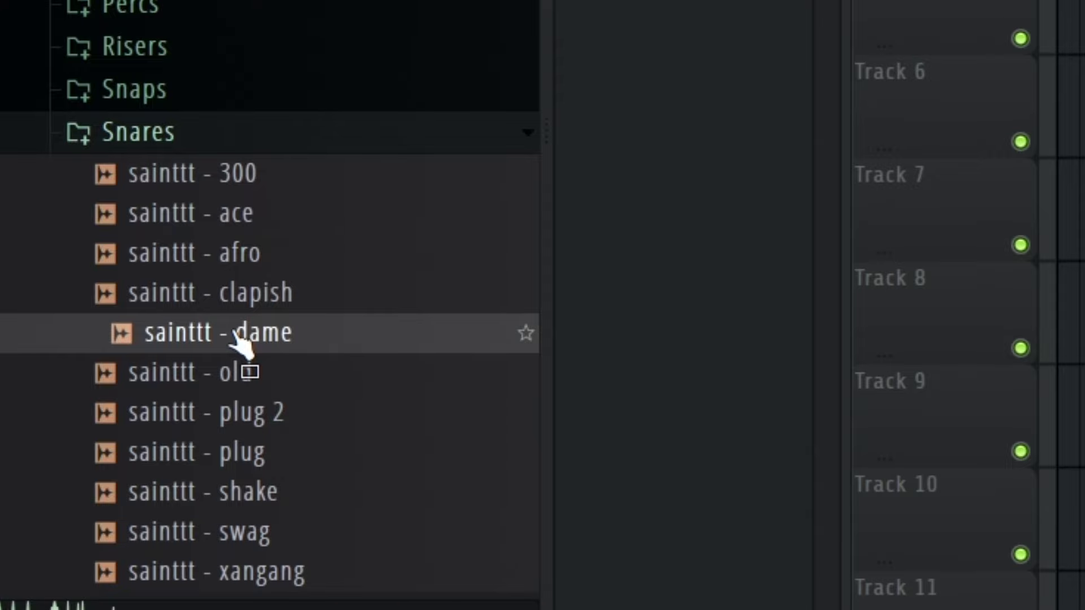
Load the sainttt - dame snare into a channel and duplicate its C5 hits until they fill eight bars.
drag(243, 347, 351, 230)
drag(455, 112, 308, 107)
key(ctrl+b)
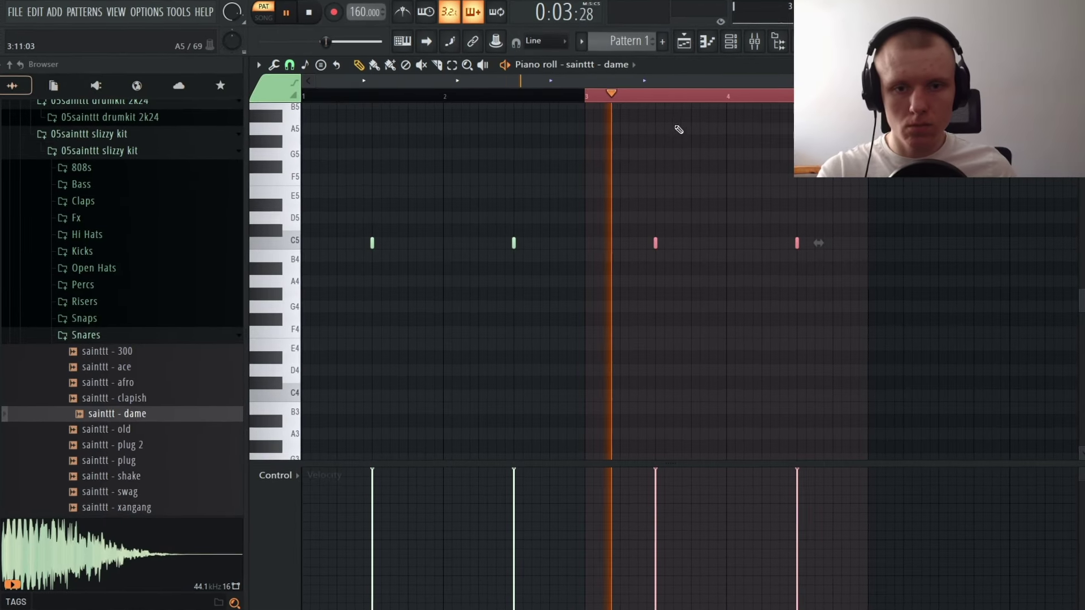
key(space)
drag(586, 101, 294, 113)
key(ctrl+b)
scroll(554, 90, right, 3)
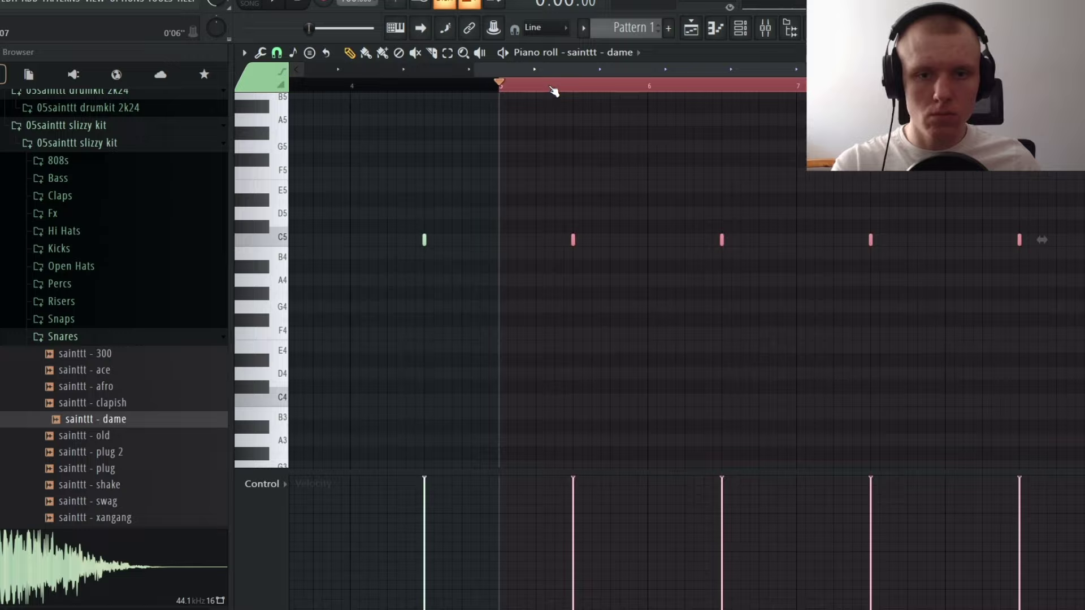
Play the snare pattern and add an extra C5 hit near the end of bar 2.
key(space)
scroll(554, 90, down, 2)
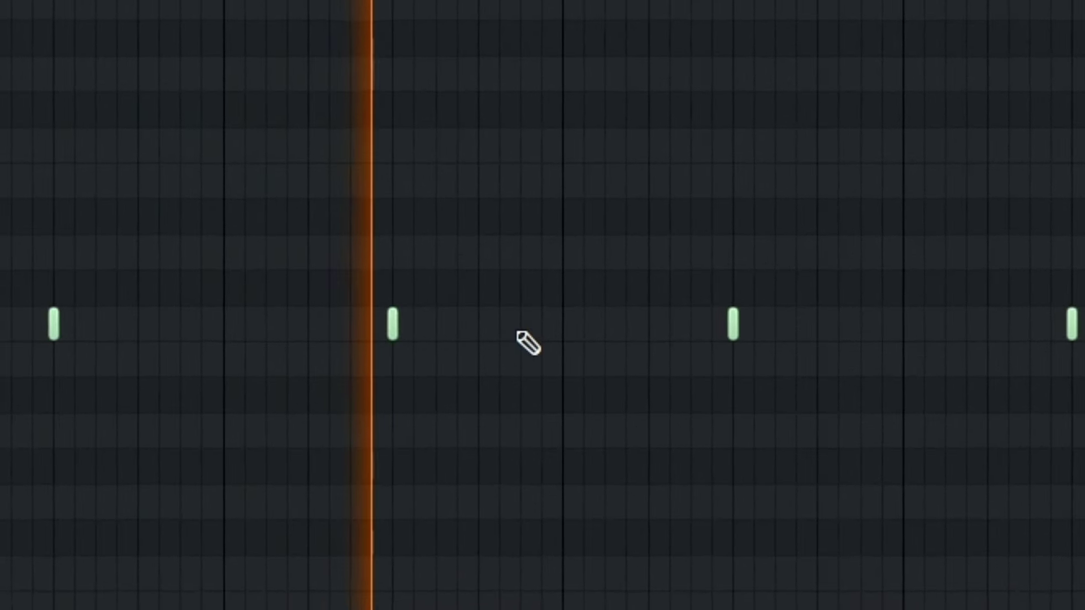
click(518, 323)
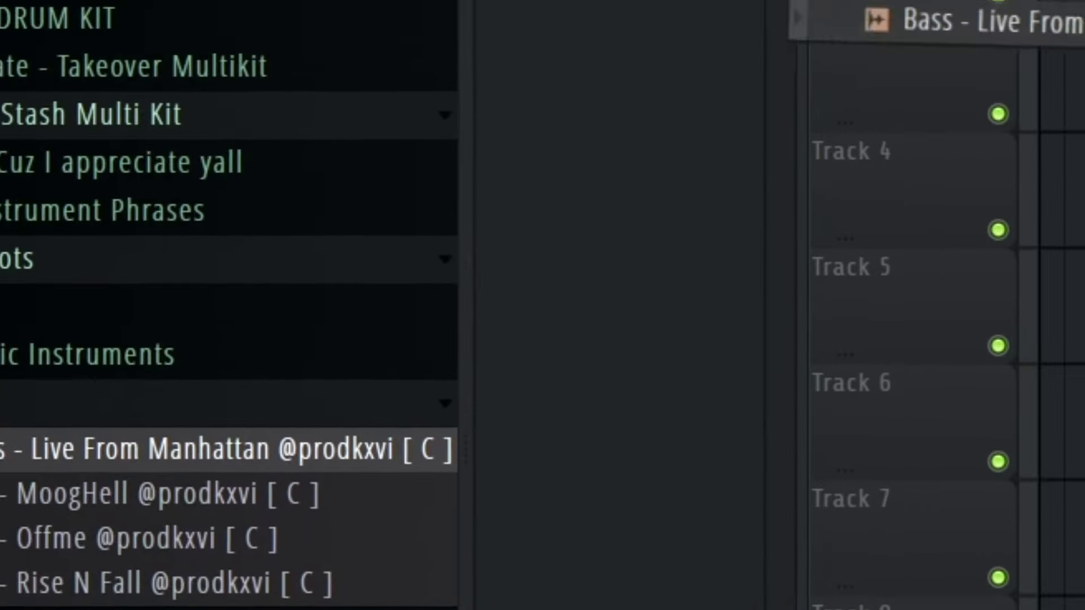
Load the Bass - Live From Manhattan one-shot and shape its volume envelope with minimum attack, longer hold and shorter decay.
drag(219, 448, 480, 286)
drag(281, 332, 281, 396)
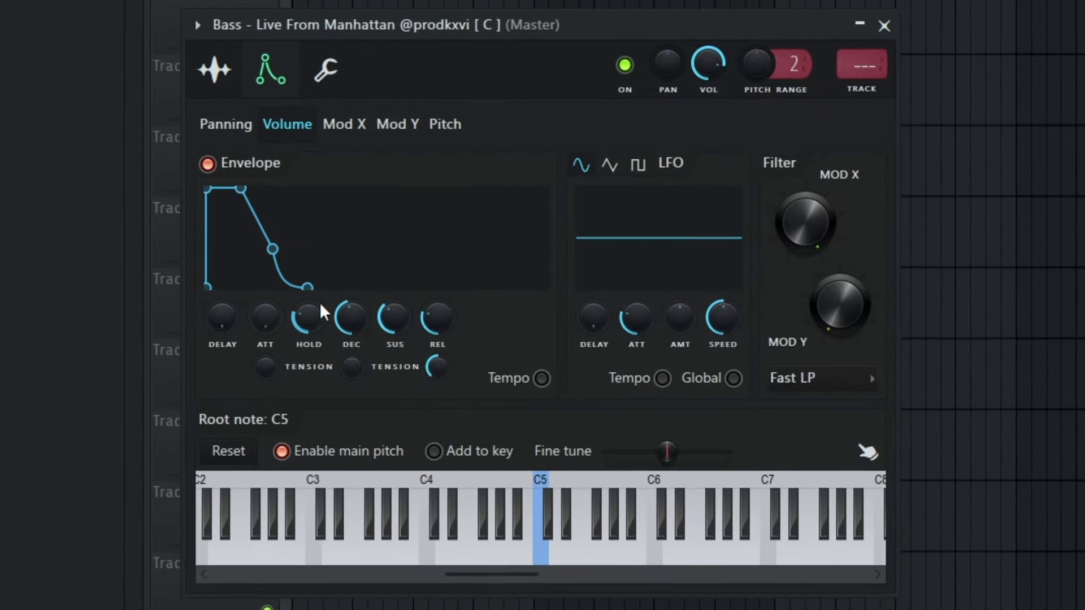
drag(321, 333, 321, 255)
drag(362, 332, 361, 401)
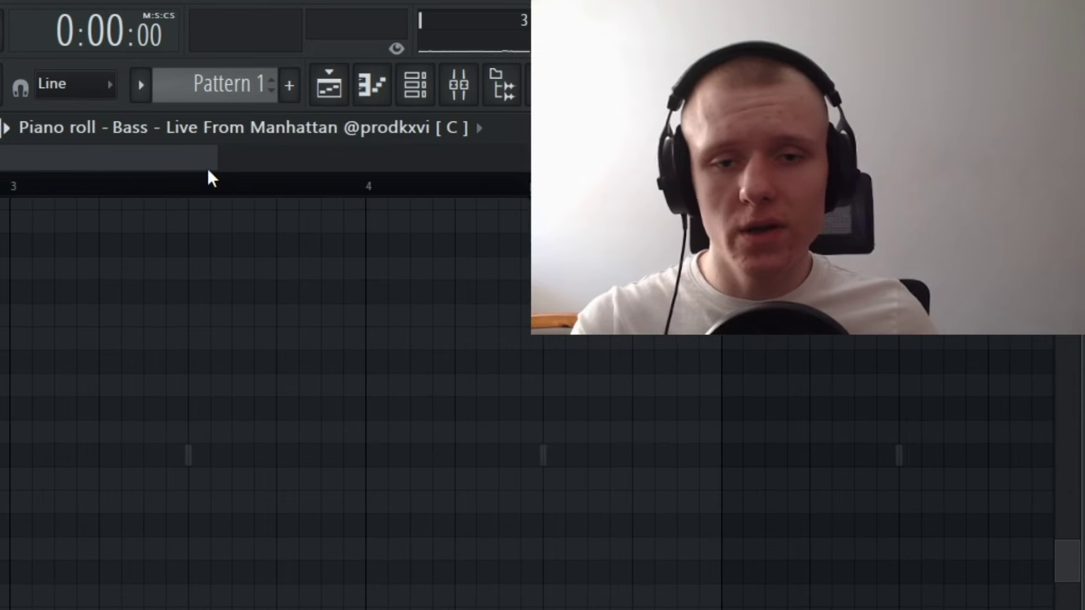
Duplicate the two-bar bass melody into the following bars and slice the D#5 note at the middle of bar 8.
drag(208, 168, 103, 169)
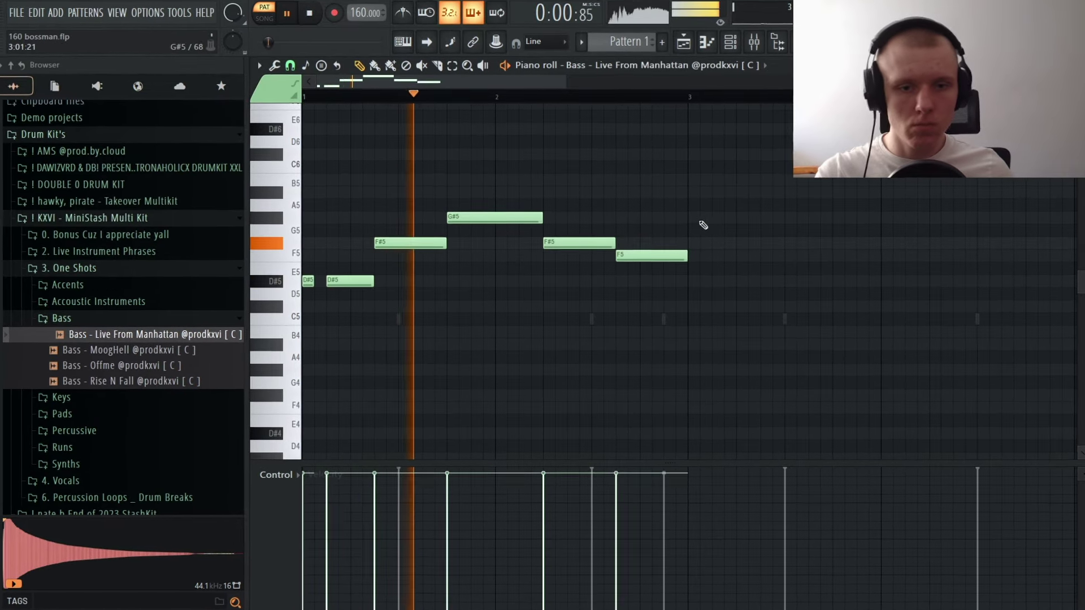
scroll(704, 225, down, 2)
click(742, 216)
key(ctrl+b)
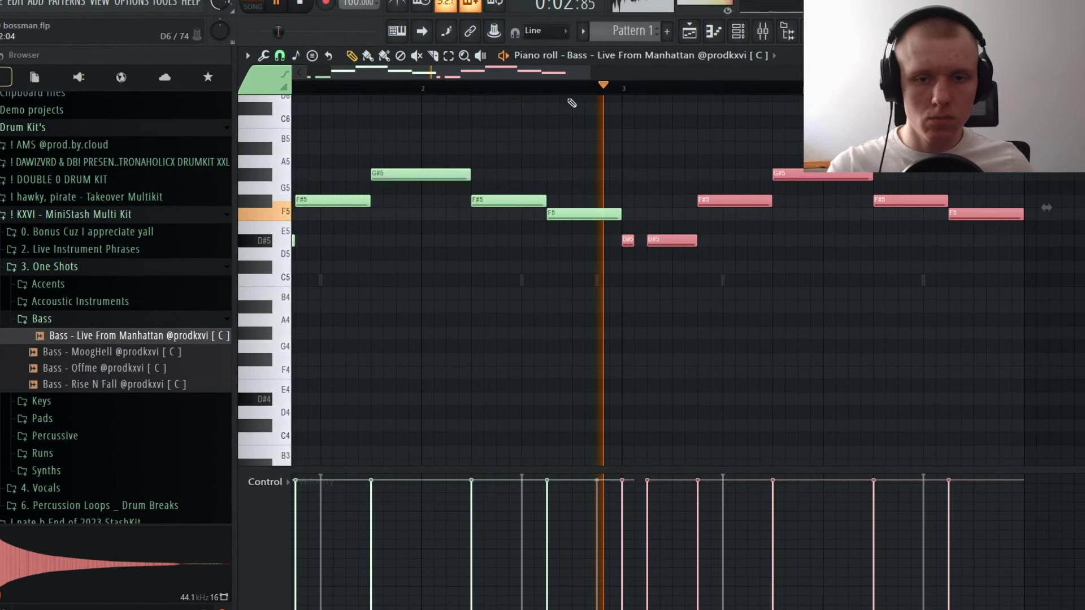
scroll(725, 148, up, 1)
key(ctrl+d)
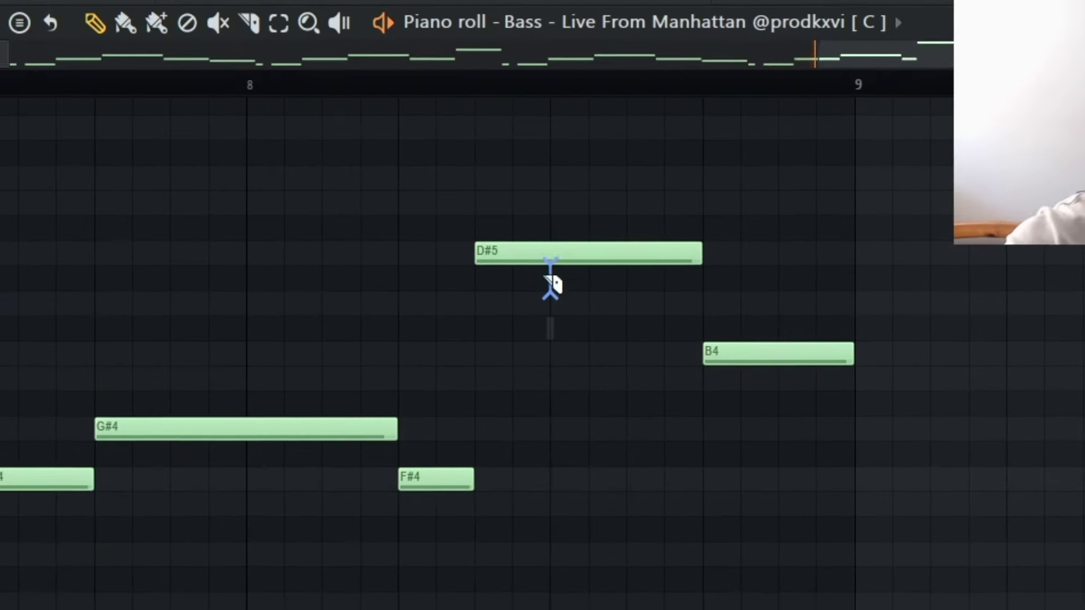
click(552, 286)
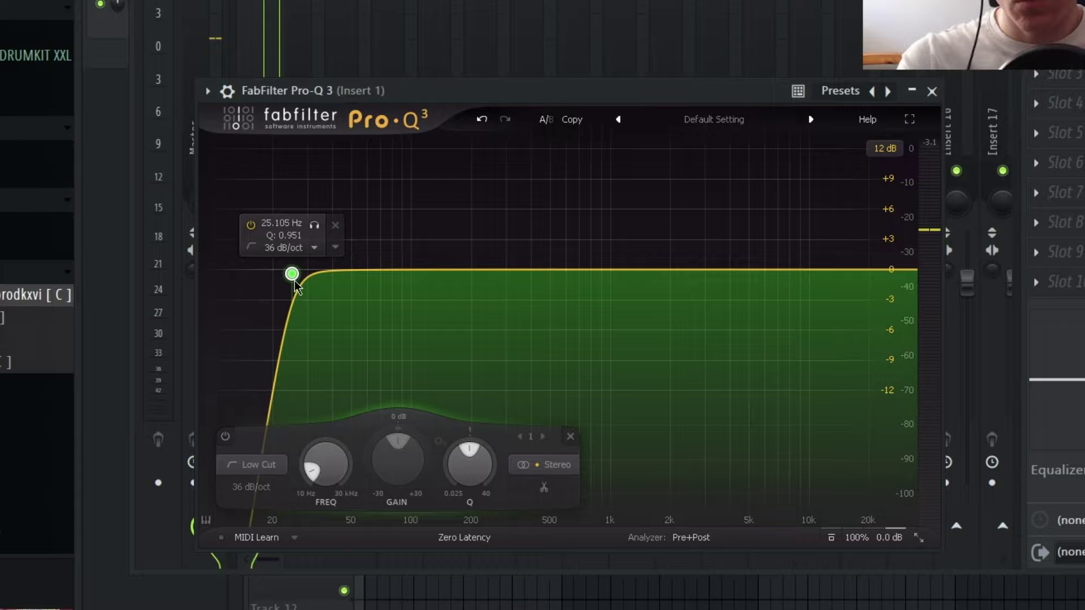
In Pro-Q 3 on Insert 1, raise the low cut to about 100 Hz and boost a wide bell around 4 kHz.
drag(291, 271, 403, 347)
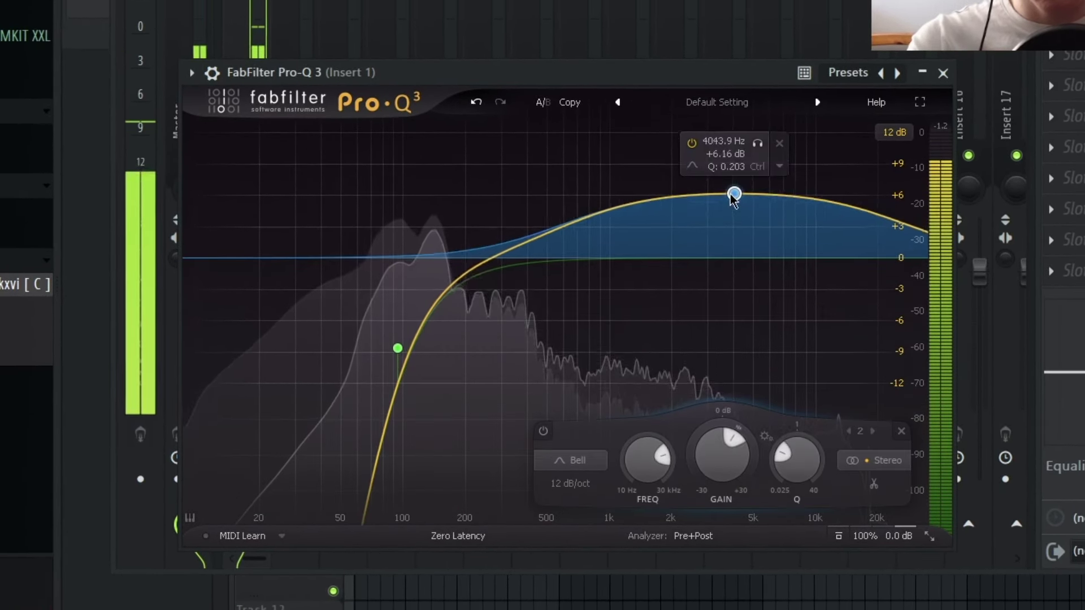
drag(733, 196, 732, 202)
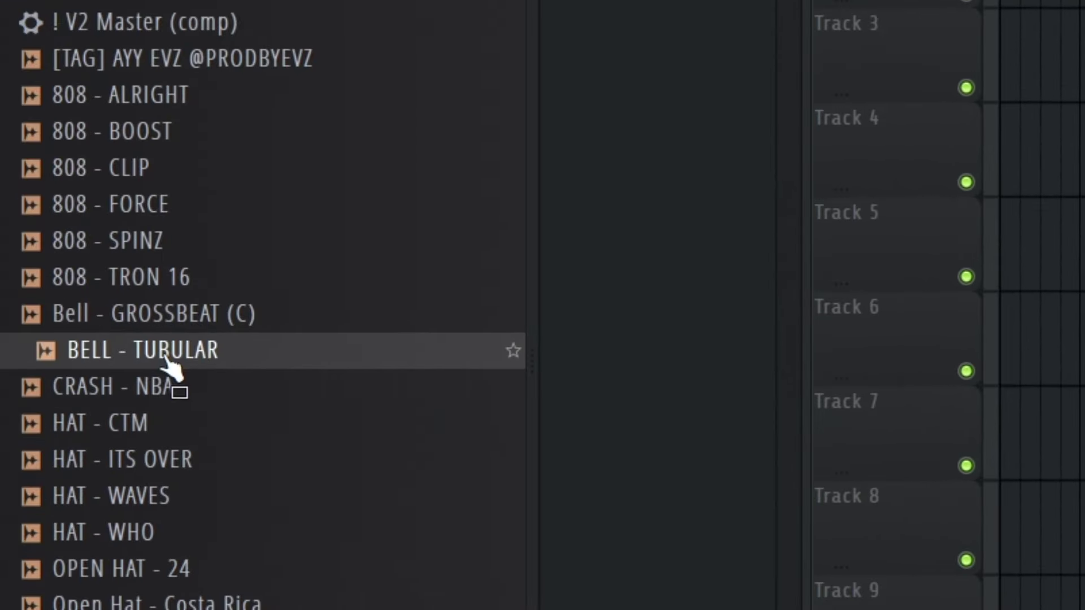
Load the BELL - TUBULAR one-shot into the channel rack and work on its D#5 notes in the piano roll.
drag(308, 375, 412, 300)
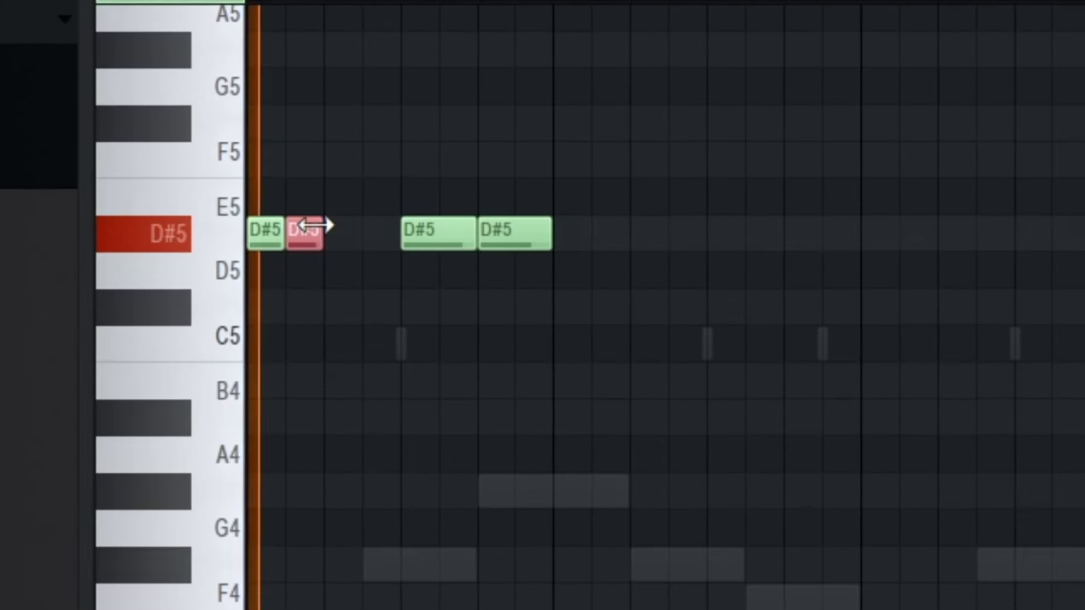
scroll(927, 32, down, 2)
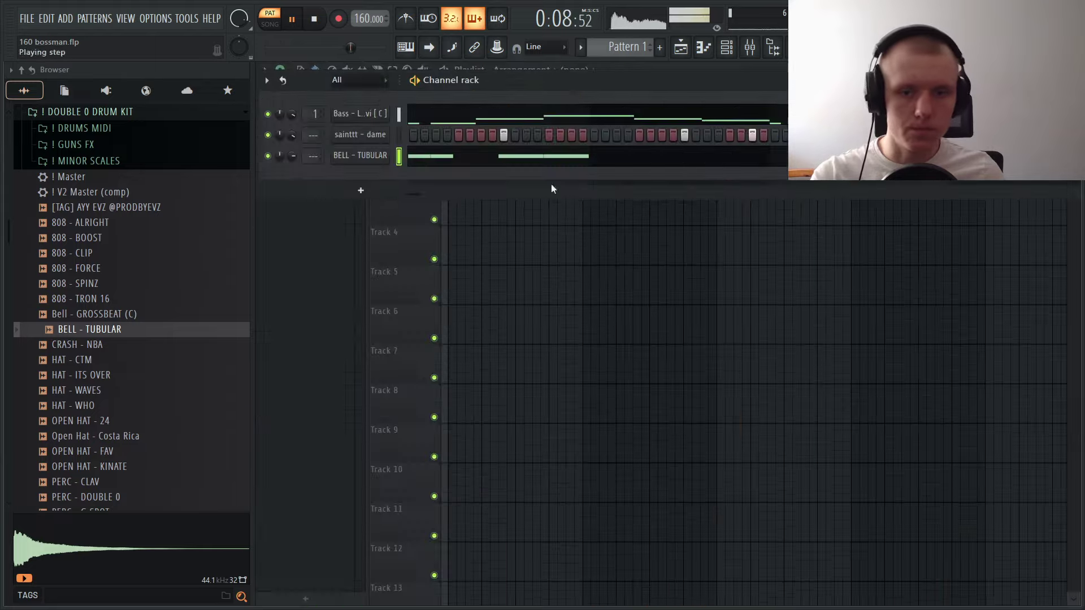
Add a hi-hat channel below the bell and lay out its hat pattern across eight bars in the piano roll.
drag(136, 271, 350, 172)
right_click(350, 172)
click(638, 445)
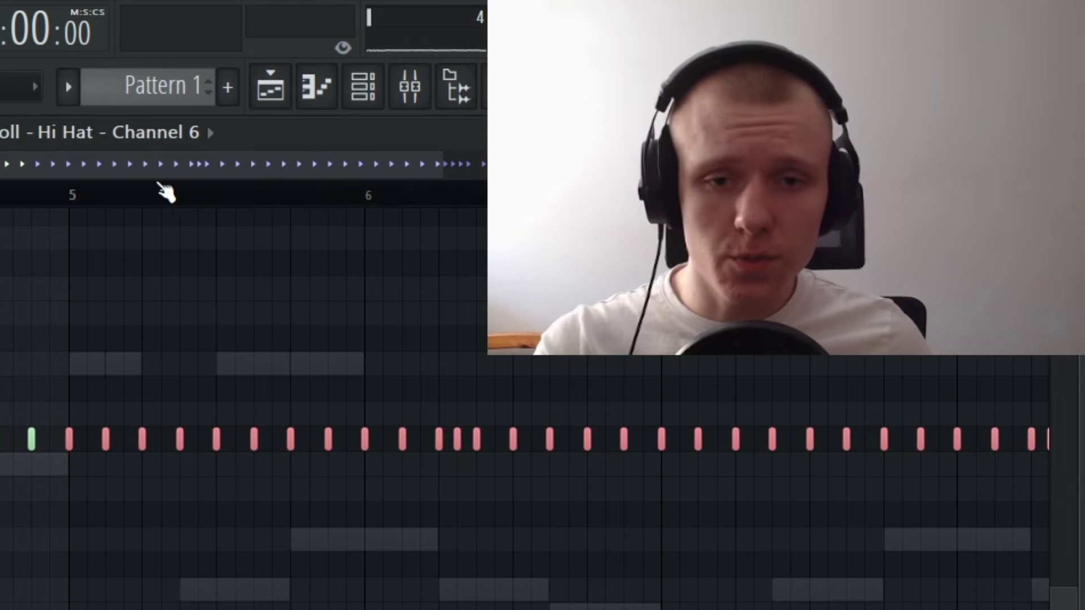
scroll(177, 197, down, 3)
scroll(189, 202, left, 3)
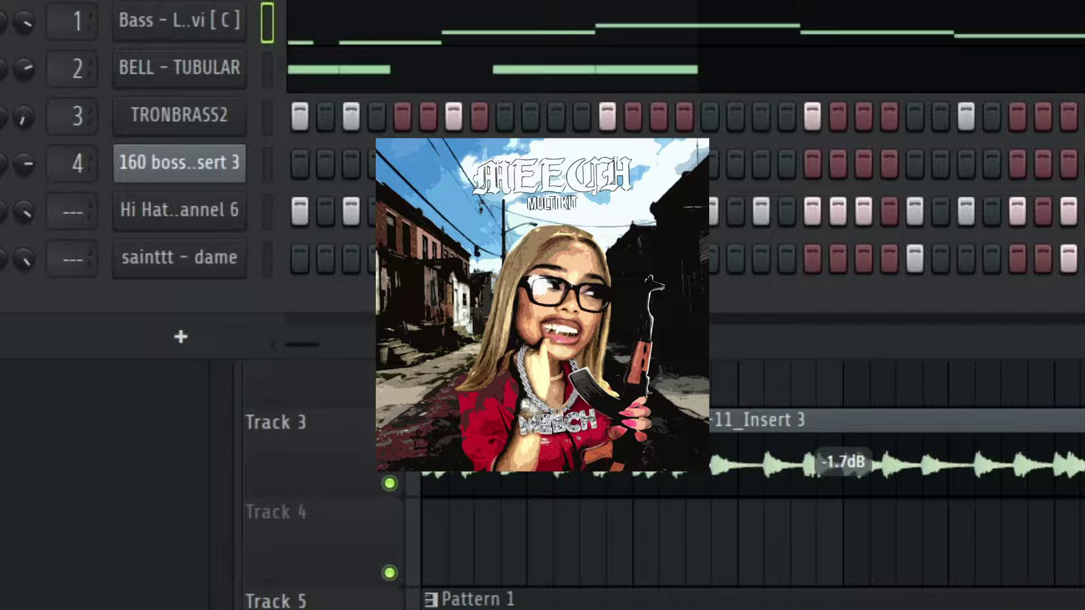
Load ONESHOT 02 (C) from the MEECH kit and add short B5 notes followed by A#5 notes in bar 2.
drag(300, 241, 701, 248)
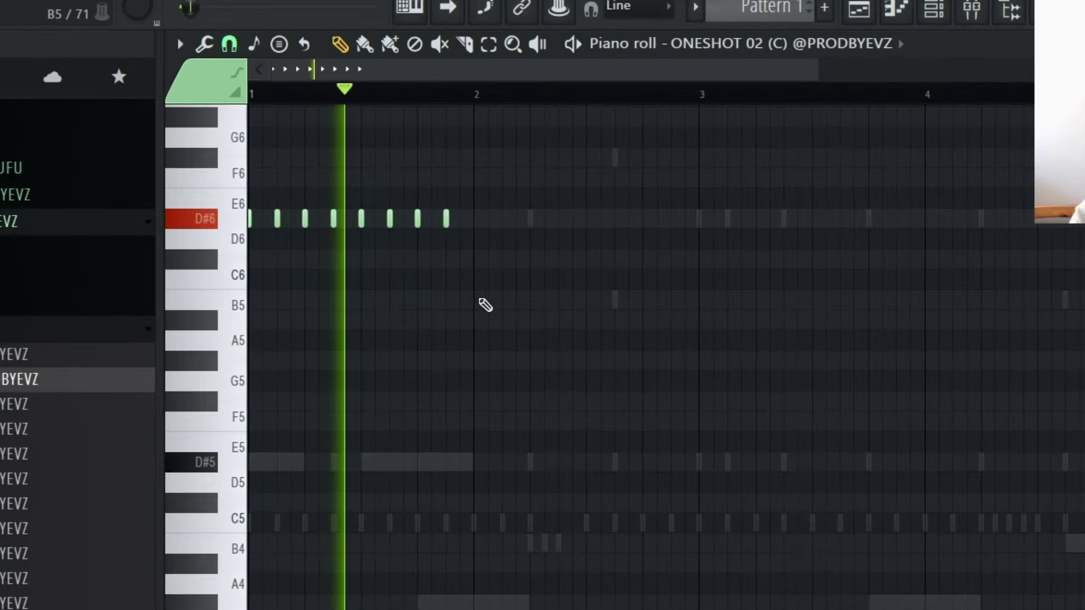
click(455, 356)
click(494, 356)
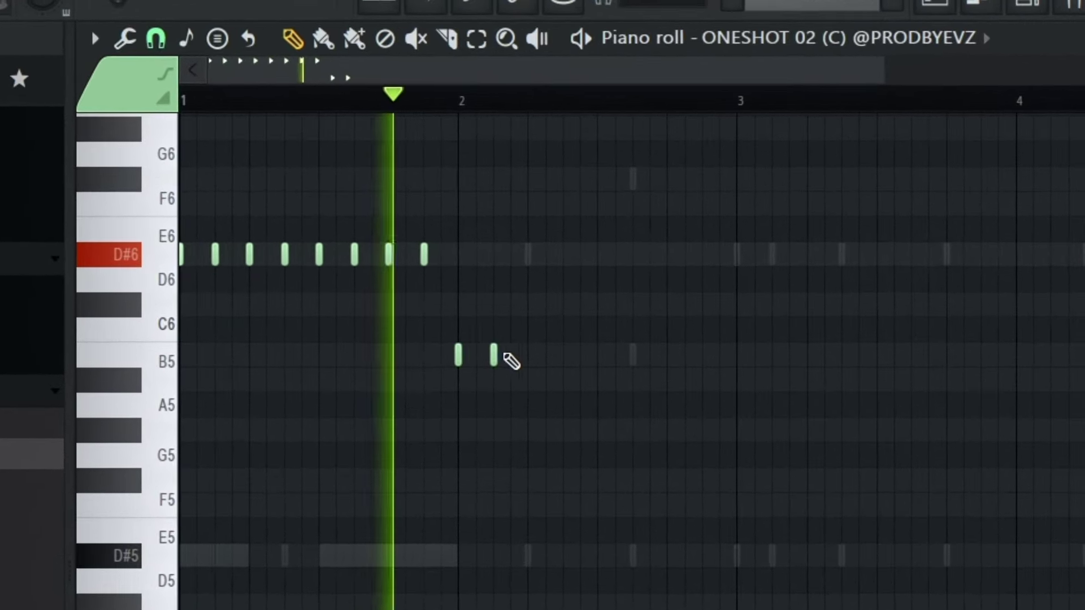
click(497, 357)
click(531, 357)
click(566, 382)
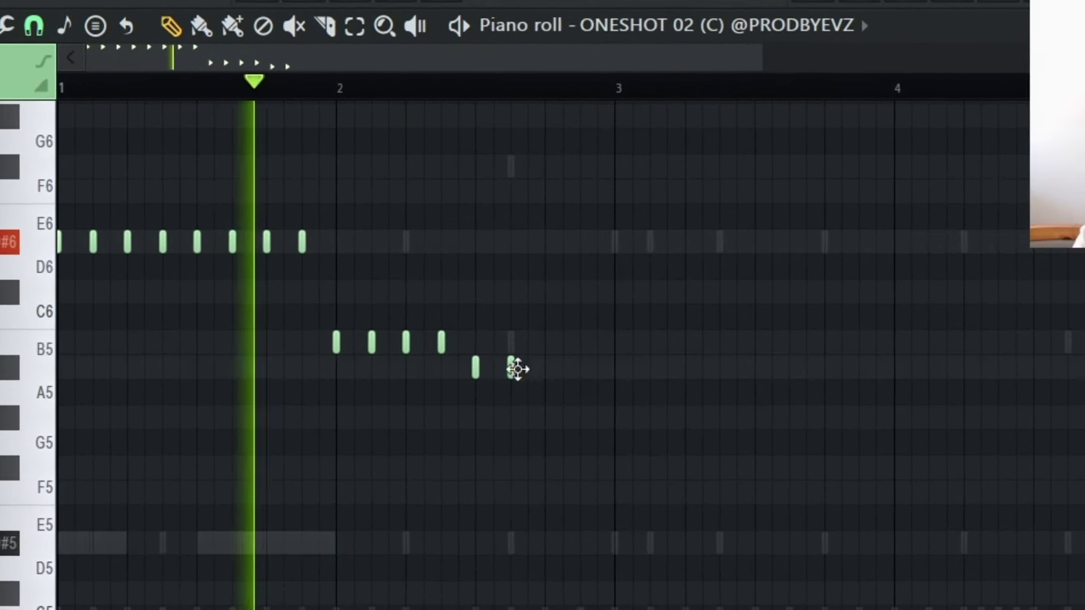
click(601, 382)
click(636, 382)
Replace the channel's sample with ONESHOT 03 (C), start playback and route the channel to mixer track 5.
drag(227, 243, 261, 192)
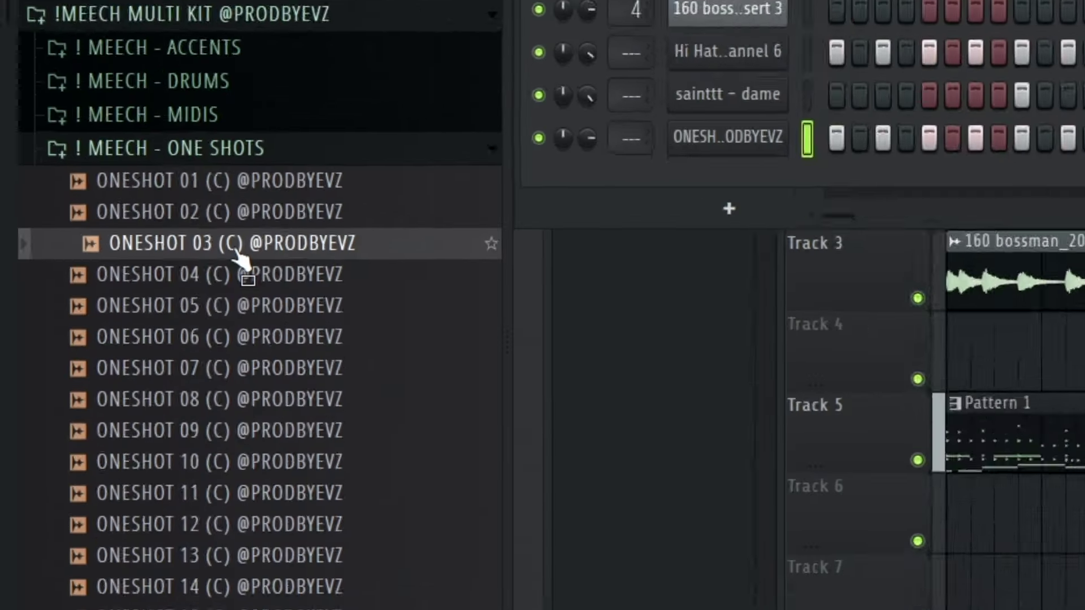
drag(626, 174, 848, 120)
key(space)
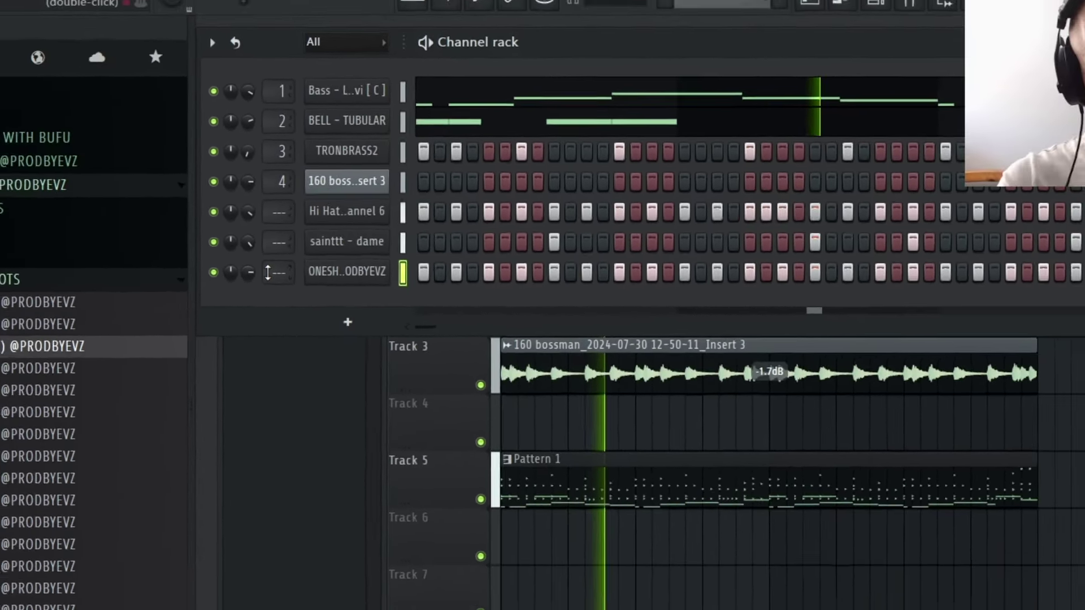
drag(173, 330, 173, 345)
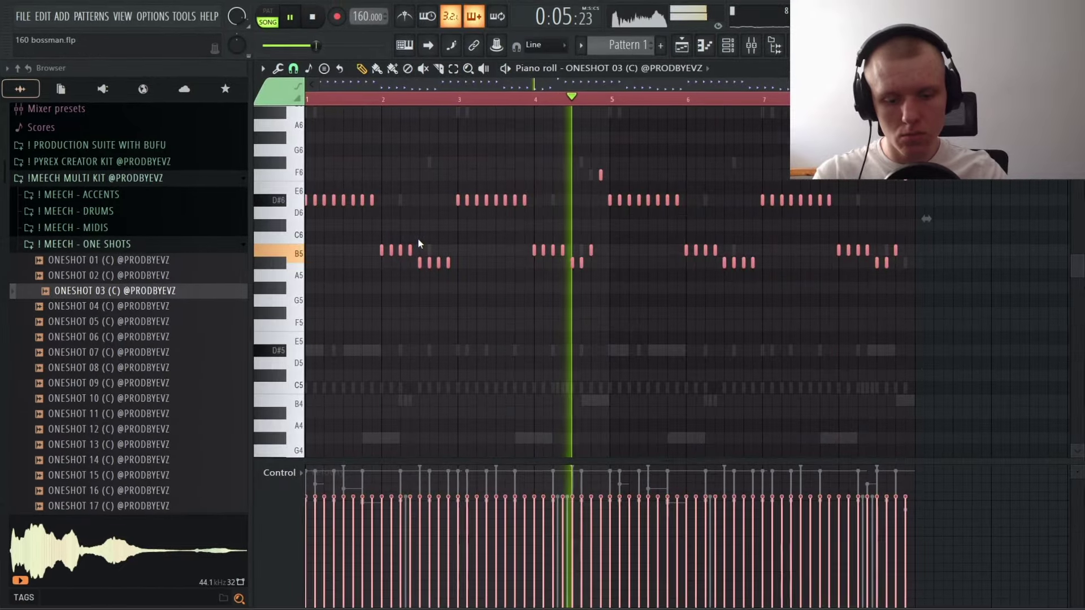
Transpose all the ONESHOT 03 notes down one octave and save the project.
key(ctrl+Down)
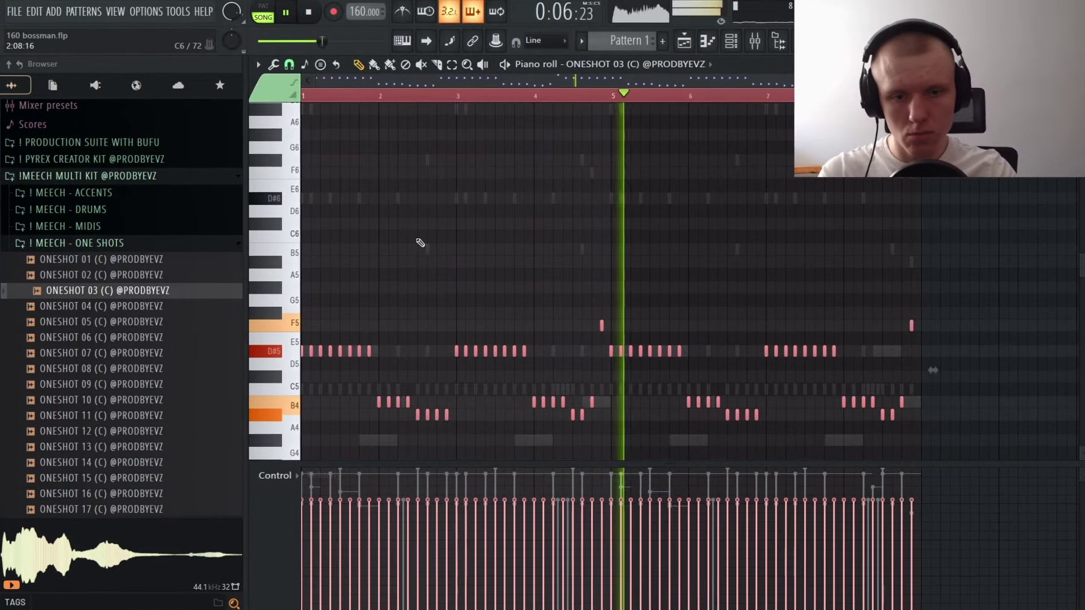
key(ctrl+s)
key(Escape)
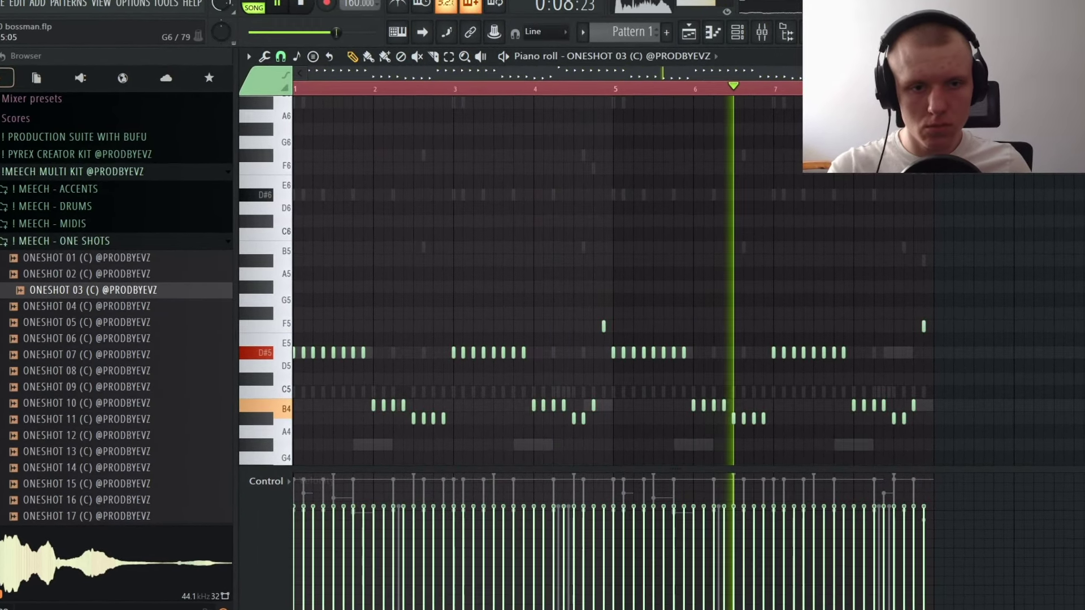
scroll(418, 241, down, 2)
drag(1018, 369, 253, 189)
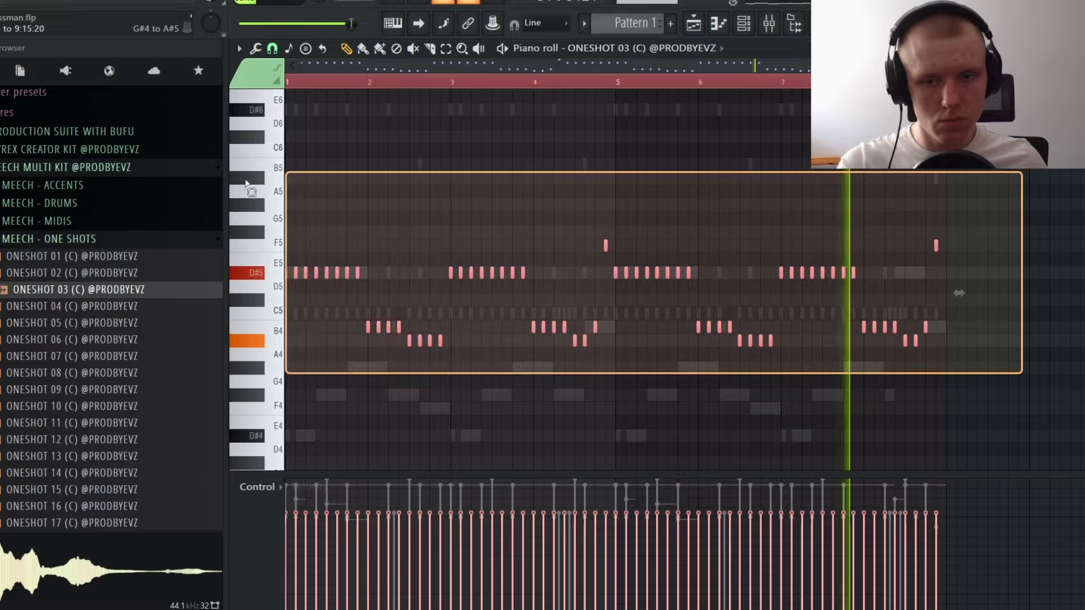
key(Escape)
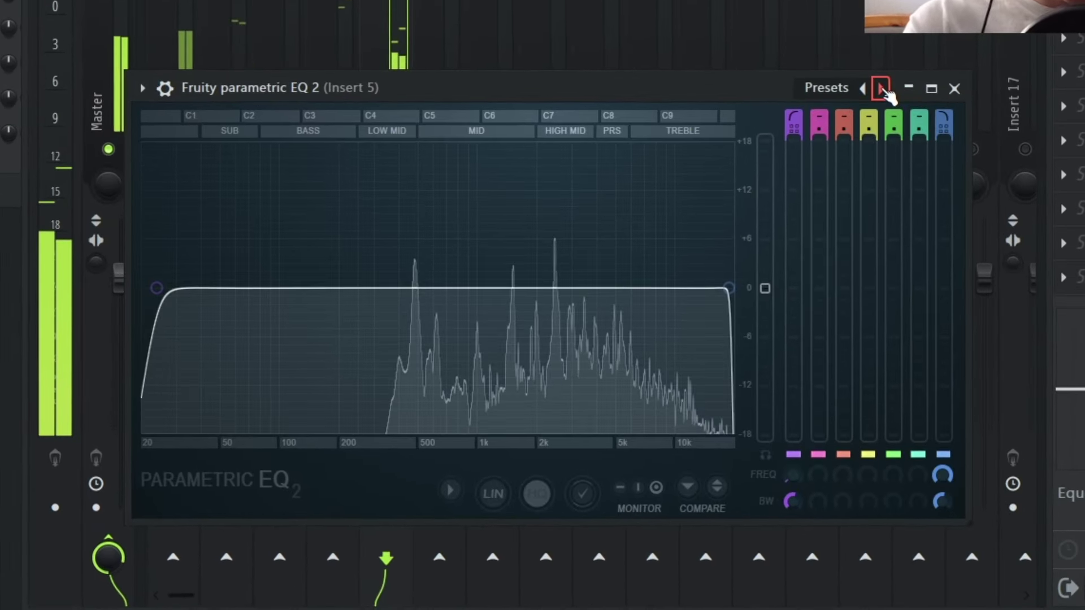
Switch Insert 5's Parametric EQ 2 to a band-pass style preset, set band 1 to about 477 Hz and lower band 5's peak slightly.
click(884, 90)
click(886, 73)
drag(432, 414, 422, 415)
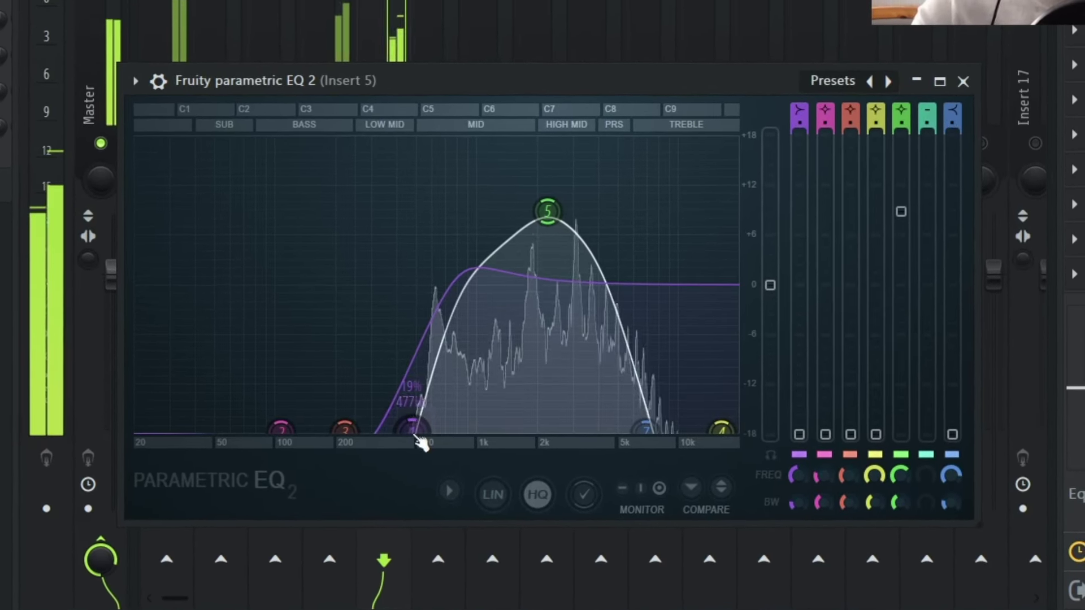
drag(555, 197, 555, 207)
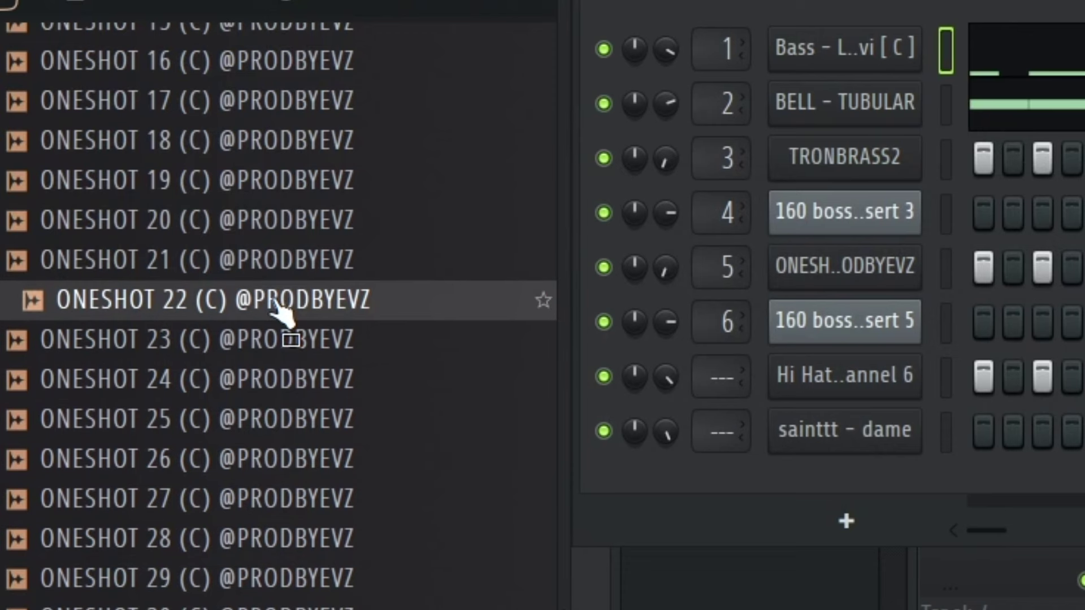
Add ONESHOT 22 (C) as a new channel and extend all its melody notes to legato length.
drag(277, 311, 837, 500)
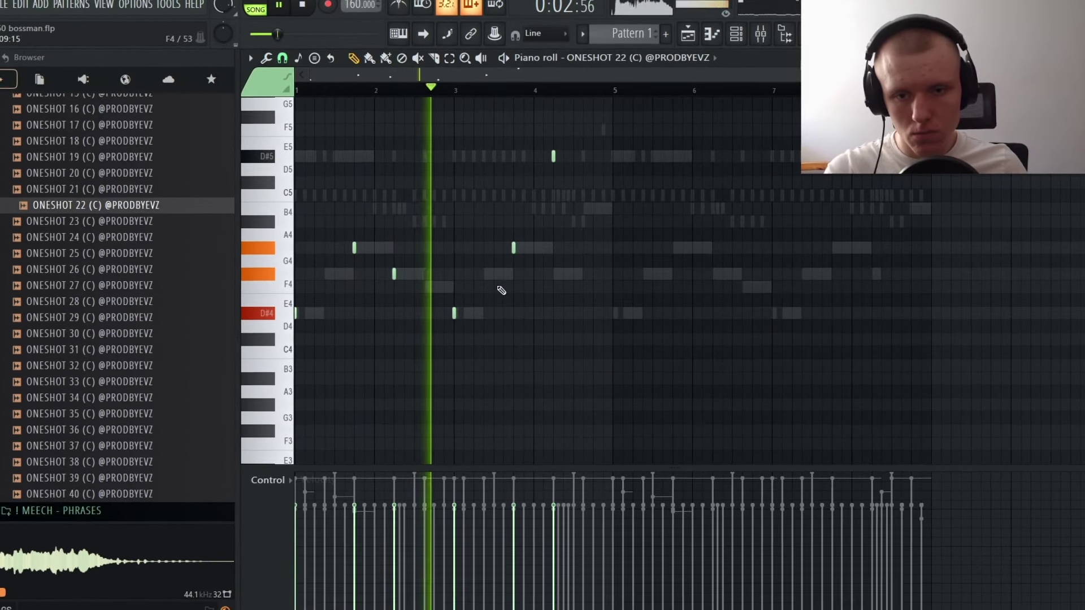
key(ctrl+a)
key(ctrl+l)
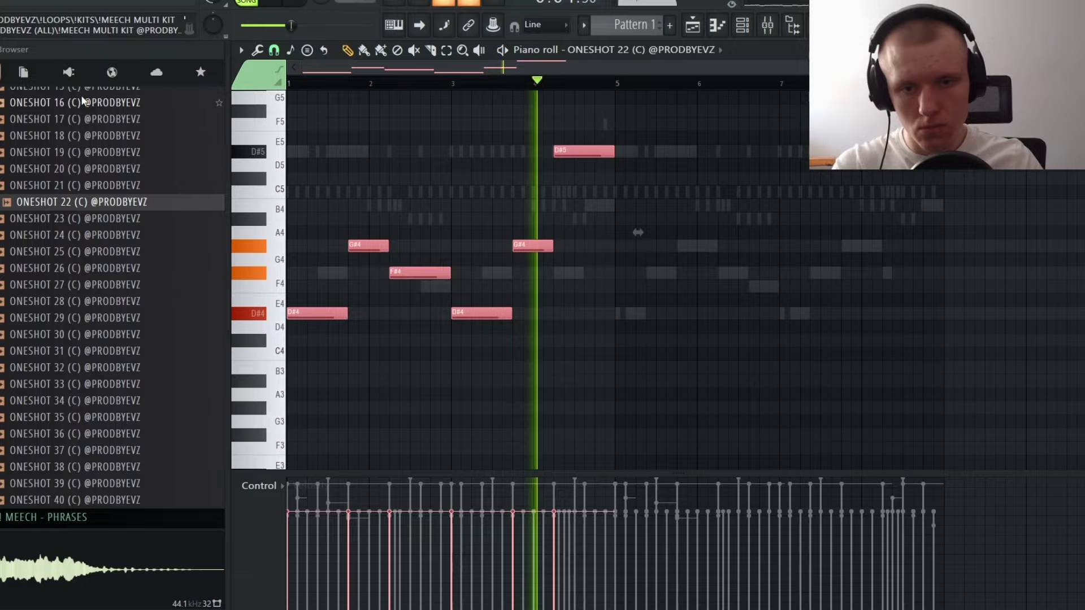
Duplicate the four-bar ONESHOT 22 melody into bars 5 to 8 and remove the stray B4 note.
drag(643, 371, 568, 293)
key(ctrl+b)
click(780, 205)
right_click(780, 205)
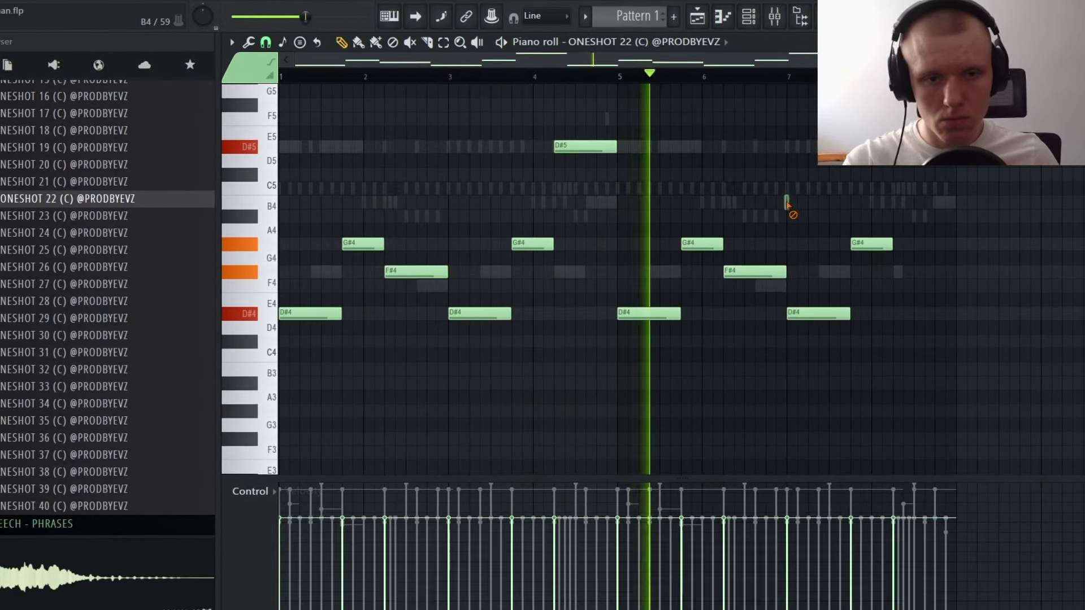
Select the four G#4 notes in the ONESHOT 22 melody and restart playback to audition it.
drag(1017, 221, 373, 285)
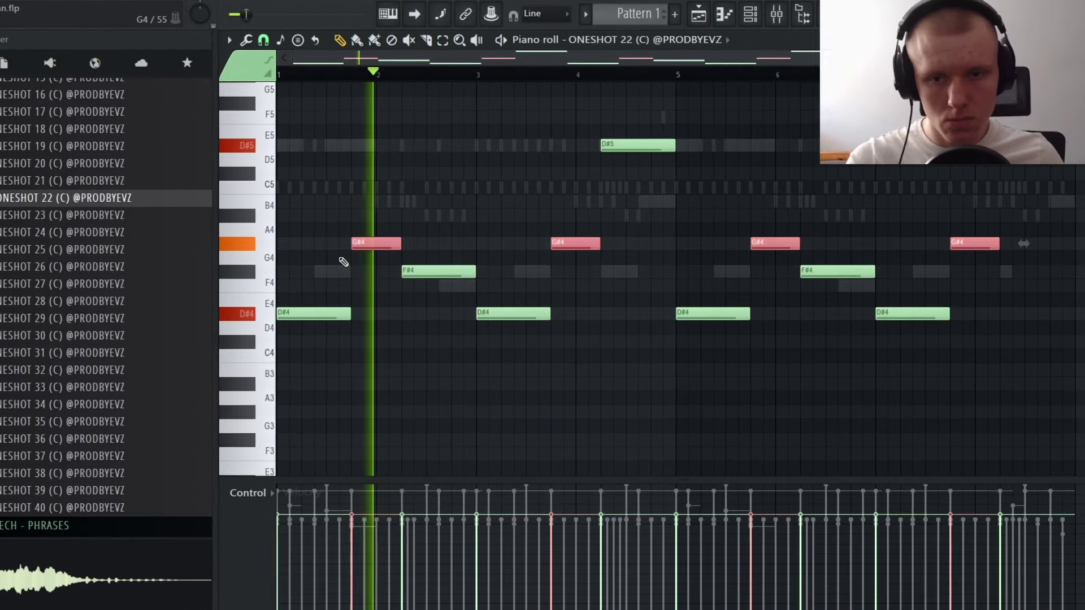
key(space)
key(space)
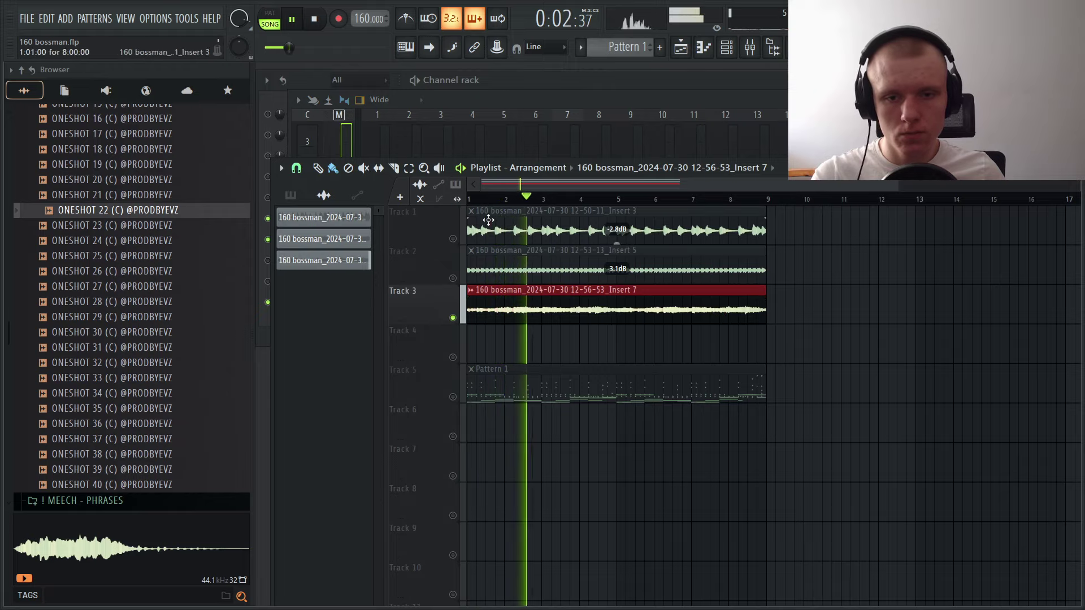
Trim the Insert 7 audio clip on Track 3 to end at bar 5 and play it back.
key(space)
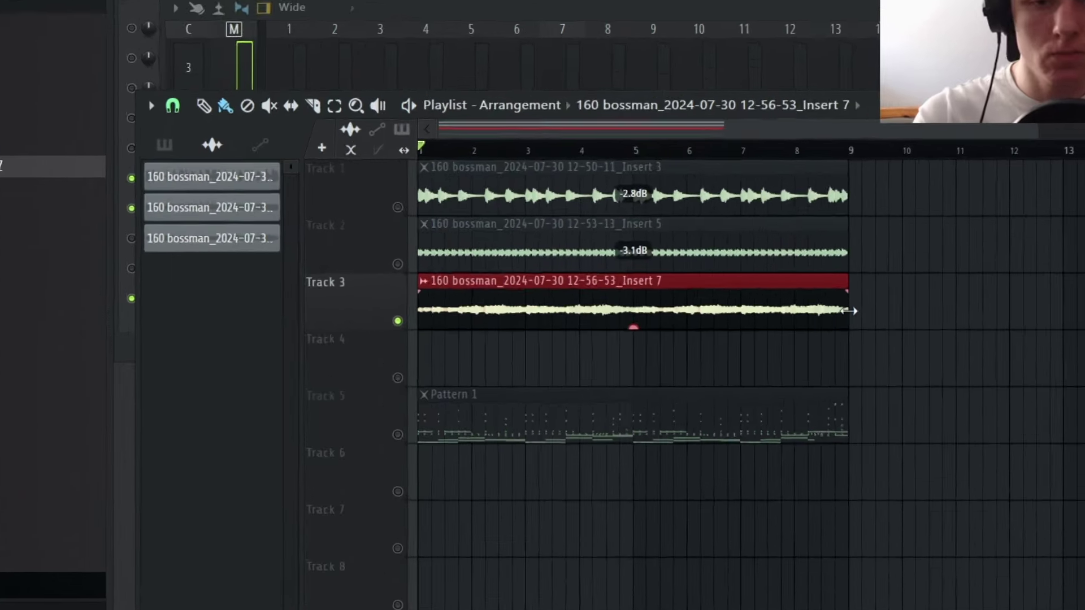
drag(766, 309, 617, 314)
key(space)
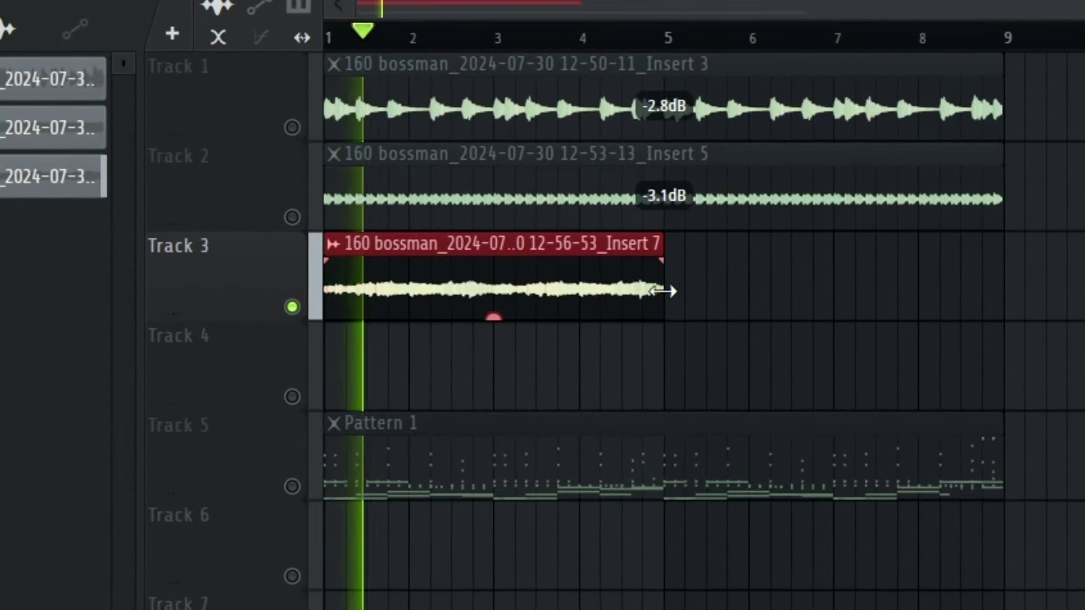
Place another Insert 7 audio clip at bar 5 on Track 3 and adjust the first clip's gain.
click(717, 318)
drag(505, 324, 504, 318)
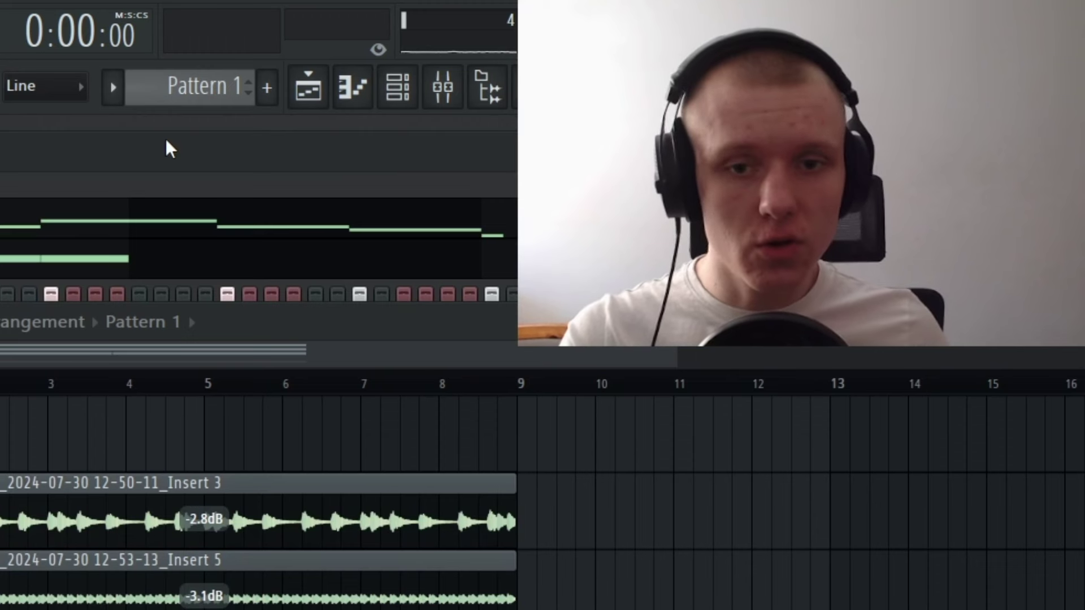
Add PERC - ZAP as a new channel and place its hits on steps 17, 19 and 51.
key(F5)
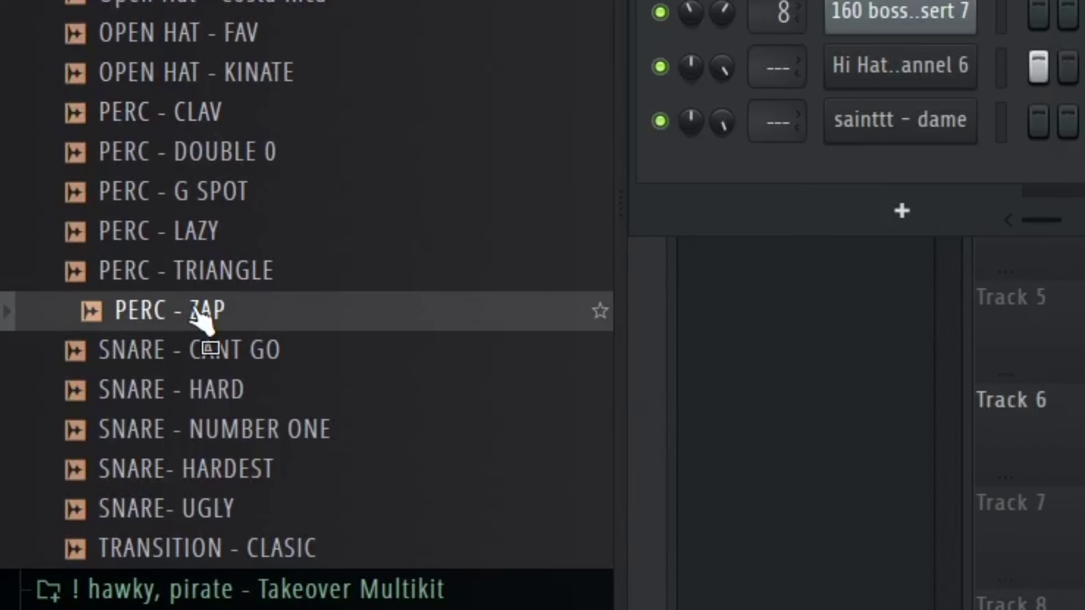
drag(206, 327, 974, 408)
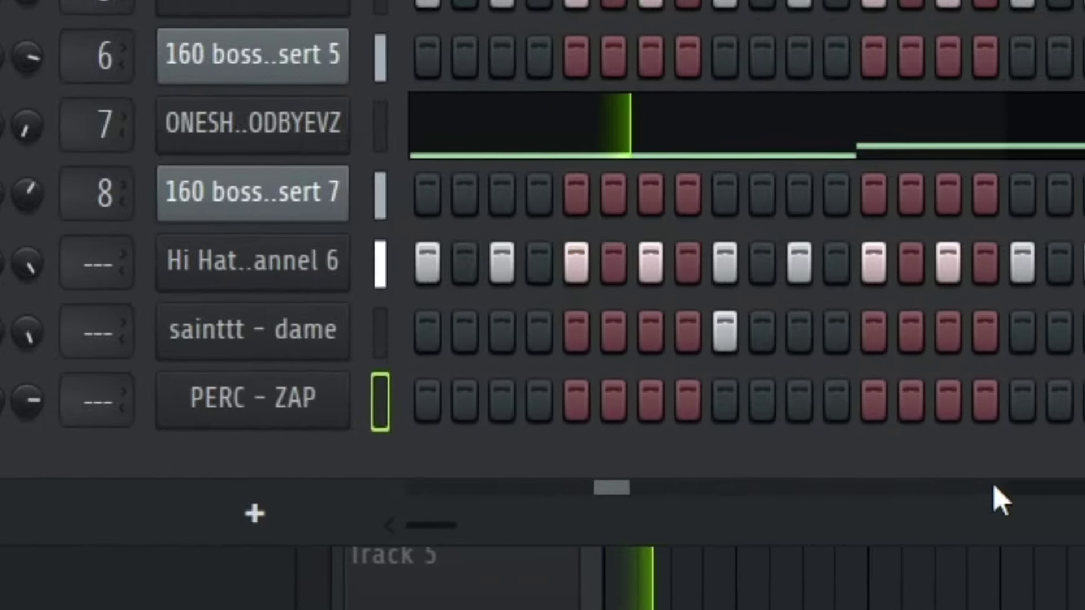
click(1022, 400)
click(930, 405)
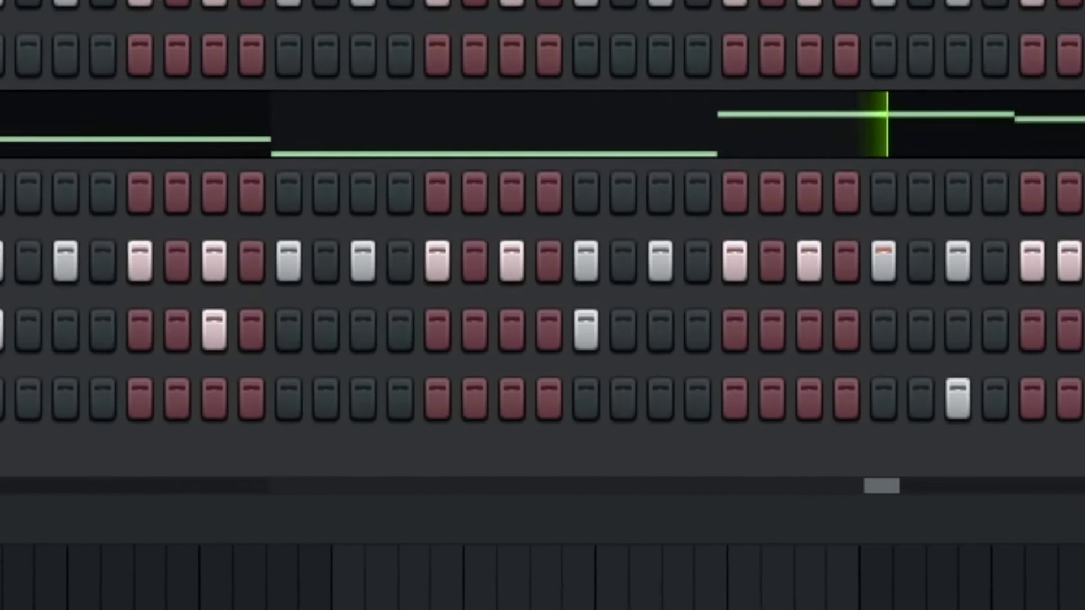
Add PERC - CLAV as a new channel and place its hits on steps 43, 45, 46 and 47.
drag(254, 288, 432, 390)
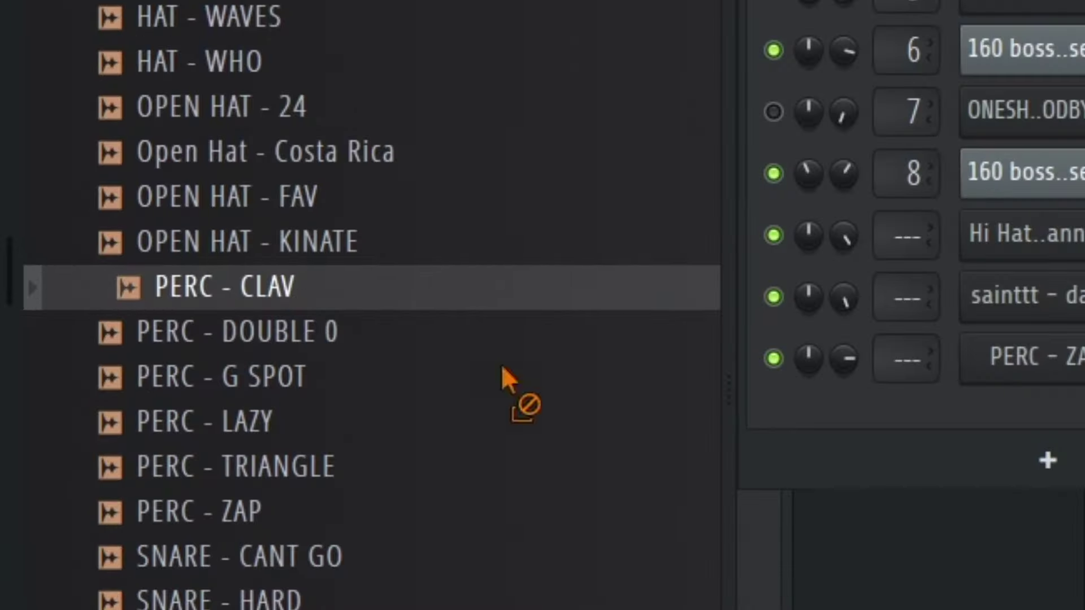
drag(701, 346, 782, 357)
click(732, 346)
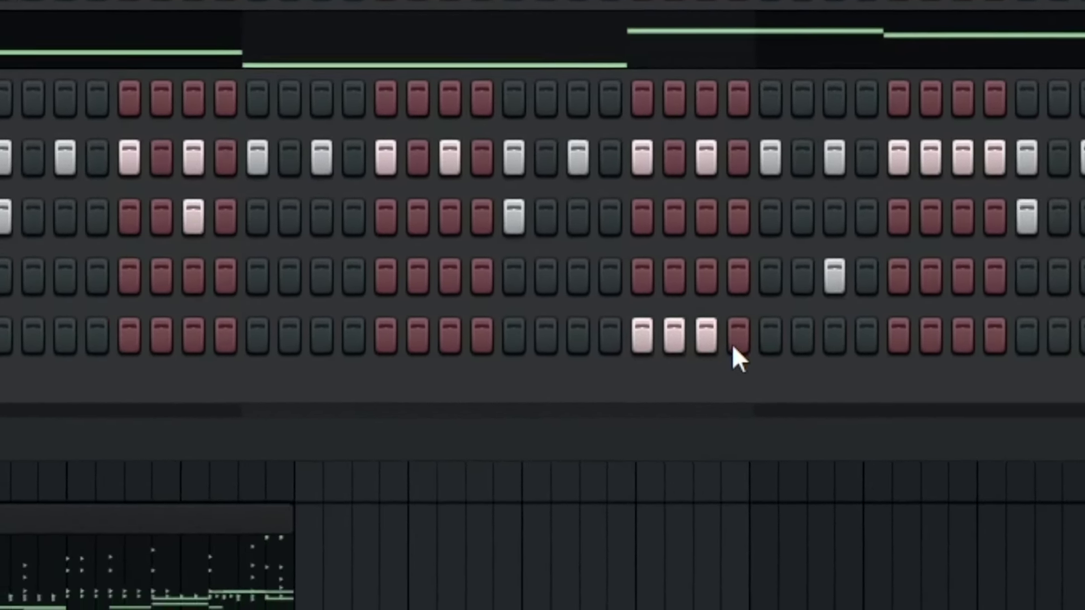
click(573, 346)
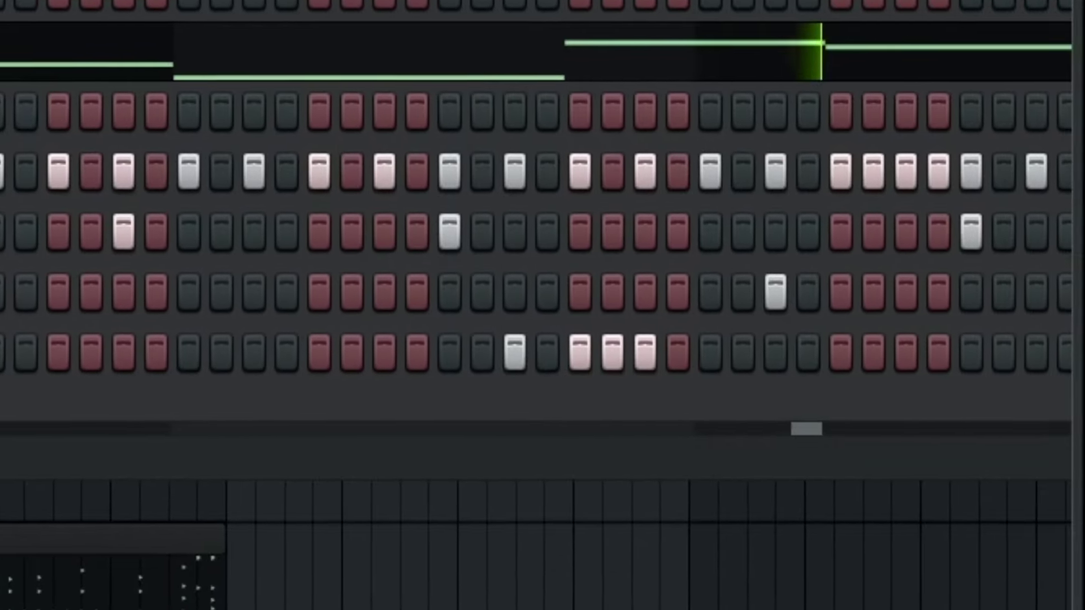
right_click(2, 346)
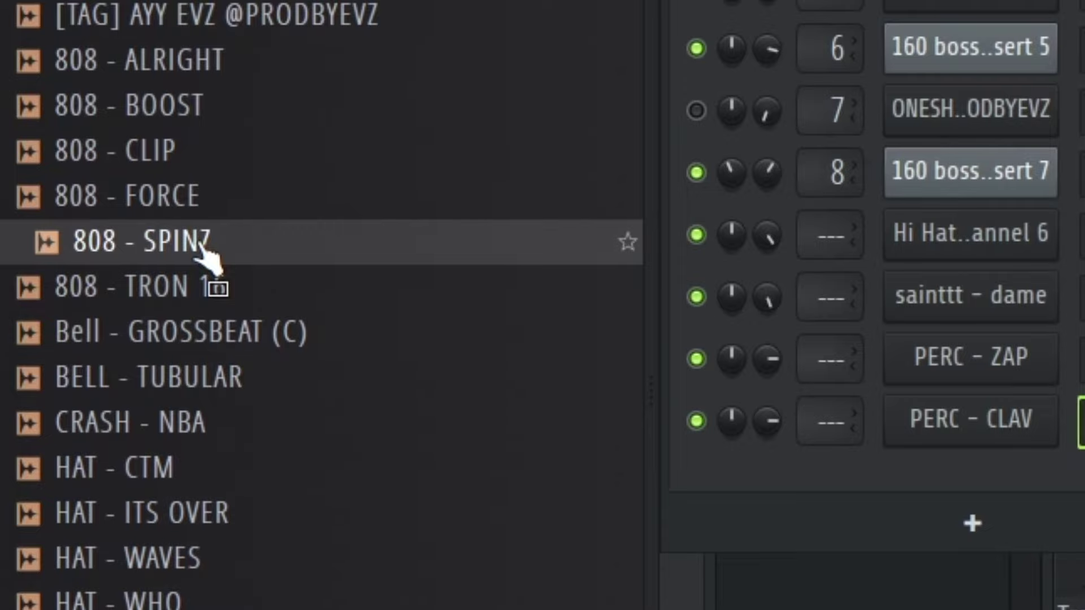
Add 808 - SPINZ as a new channel and draw a four-bar line of D#5 notes ending on two B4 notes.
drag(199, 244, 919, 452)
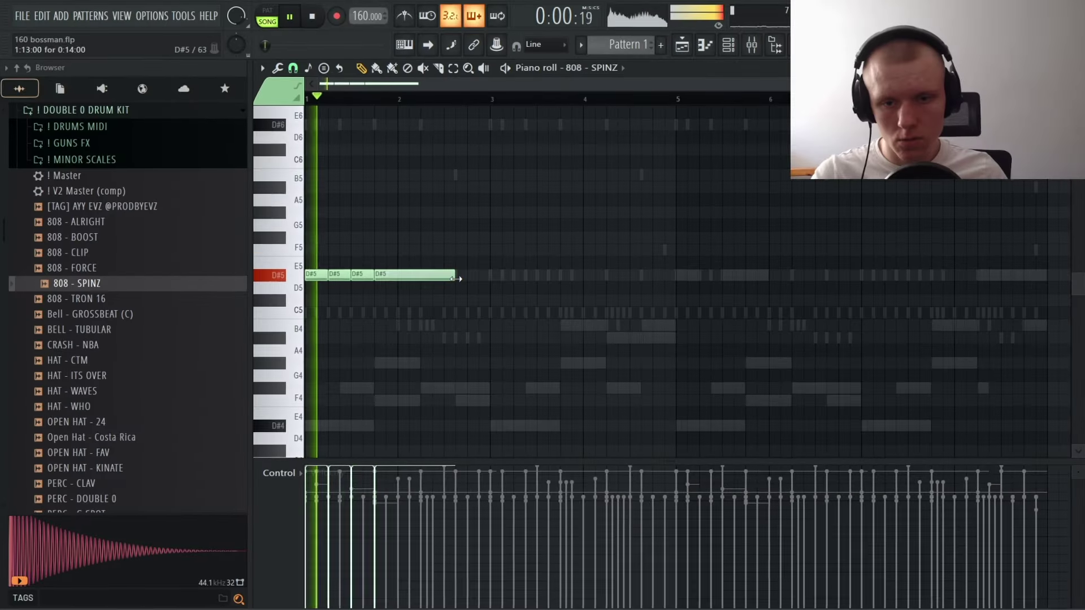
click(461, 274)
drag(461, 274, 450, 274)
drag(534, 274, 487, 274)
key(ctrl+b)
click(714, 201)
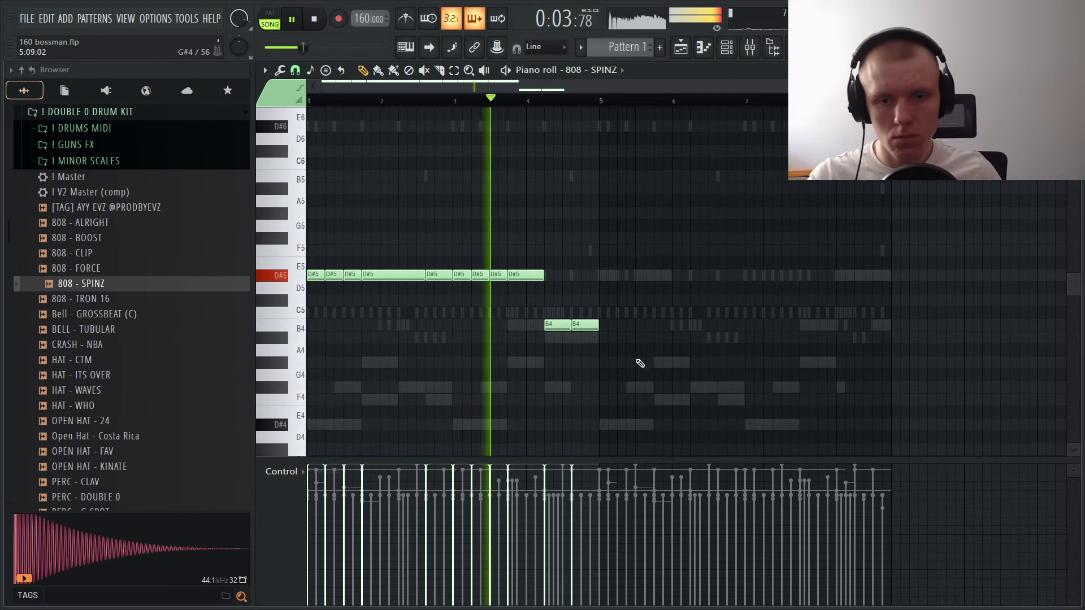
Duplicate the four-bar 808 line into bars 5 to 8 and raise its last two notes to B5 and A#5.
key(ctrl+b)
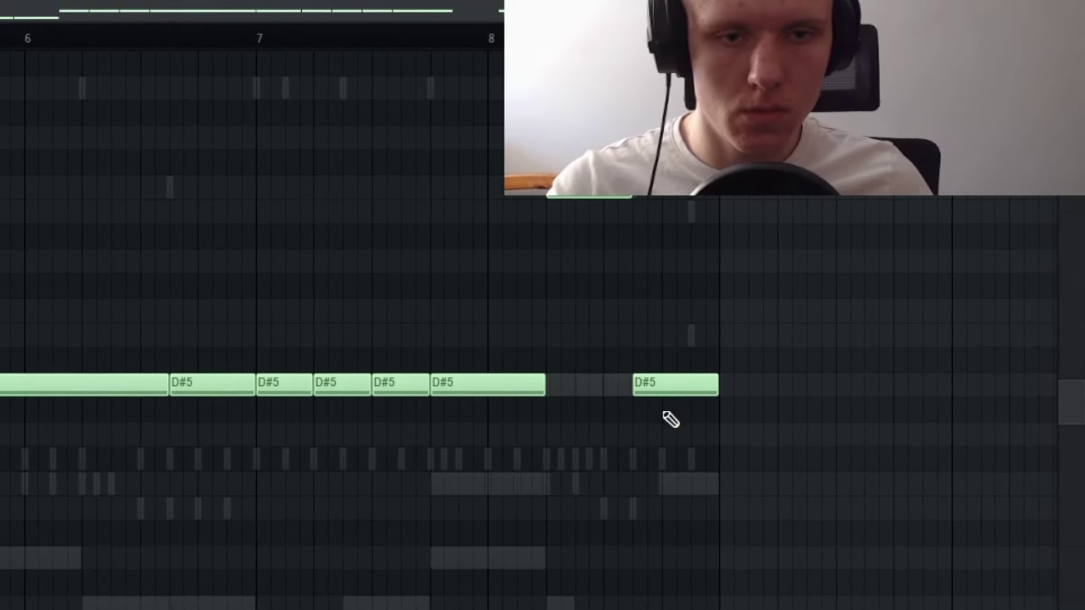
drag(661, 376, 659, 208)
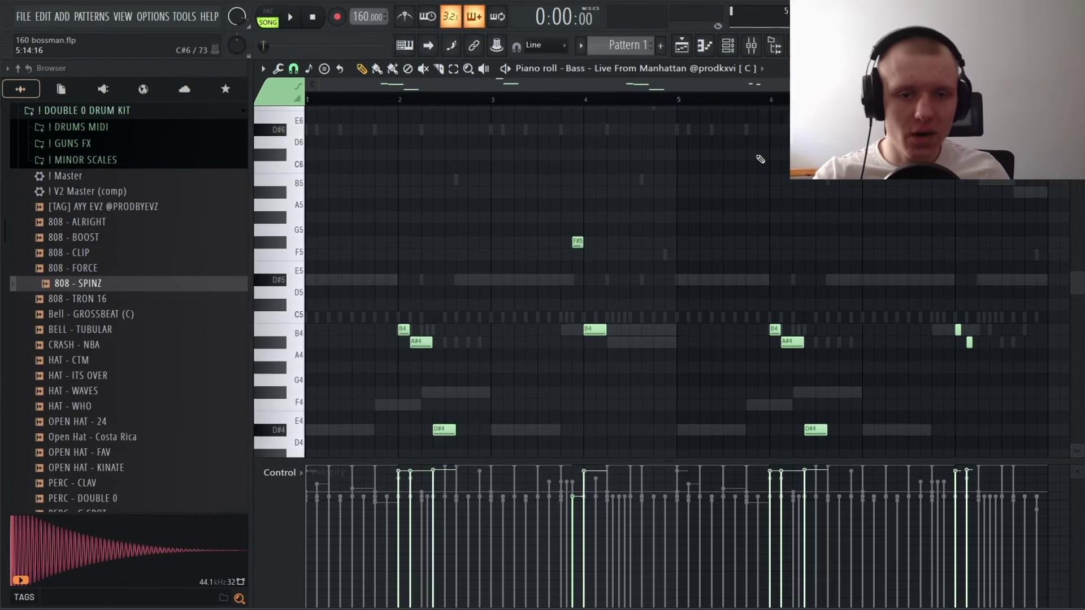
Examine the notes of the Bass - Live From Manhattan channel across all eight bars.
scroll(650, 100, down, 3)
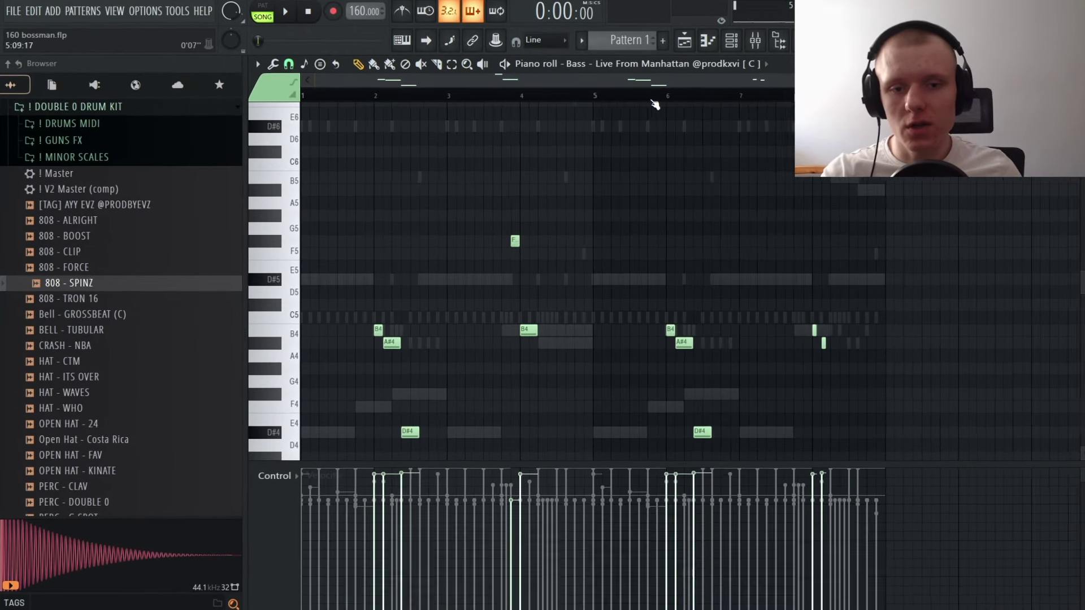
scroll(586, 253, down, 4)
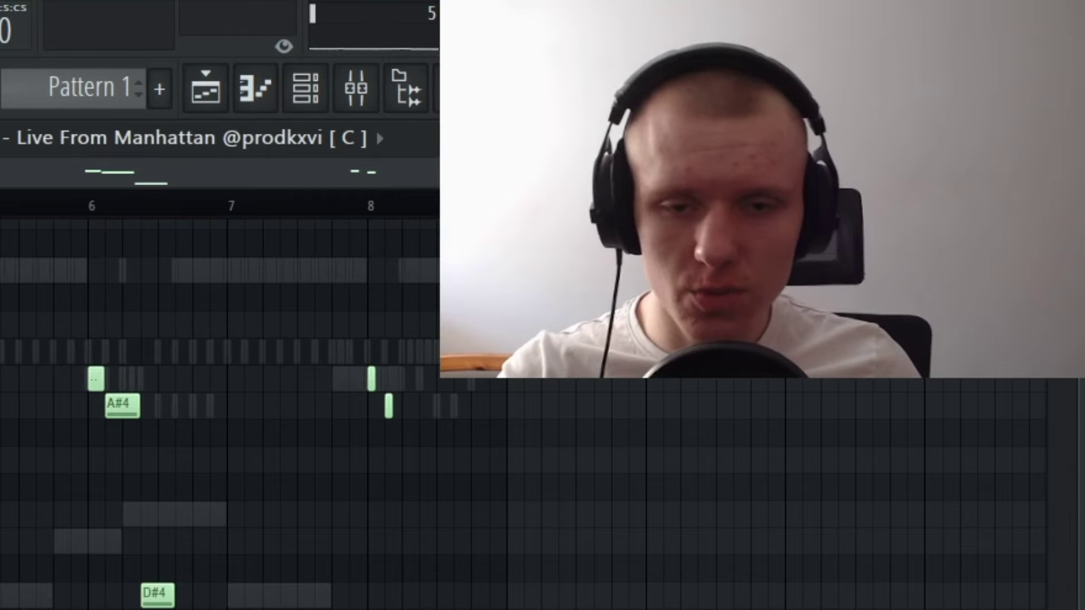
scroll(226, 407, up, 3)
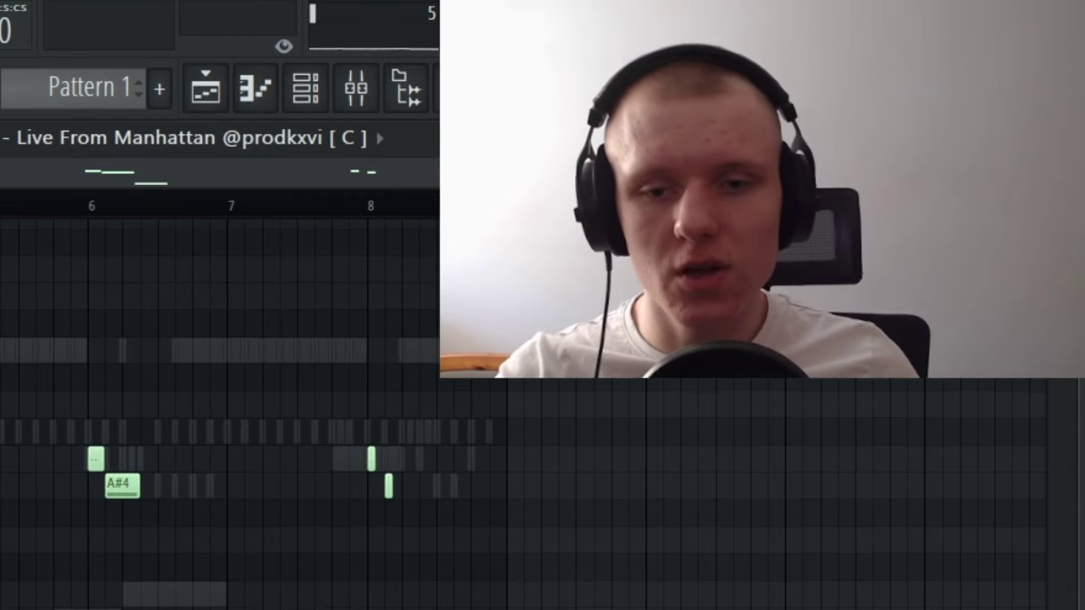
scroll(226, 407, up, 3)
scroll(226, 407, left, 3)
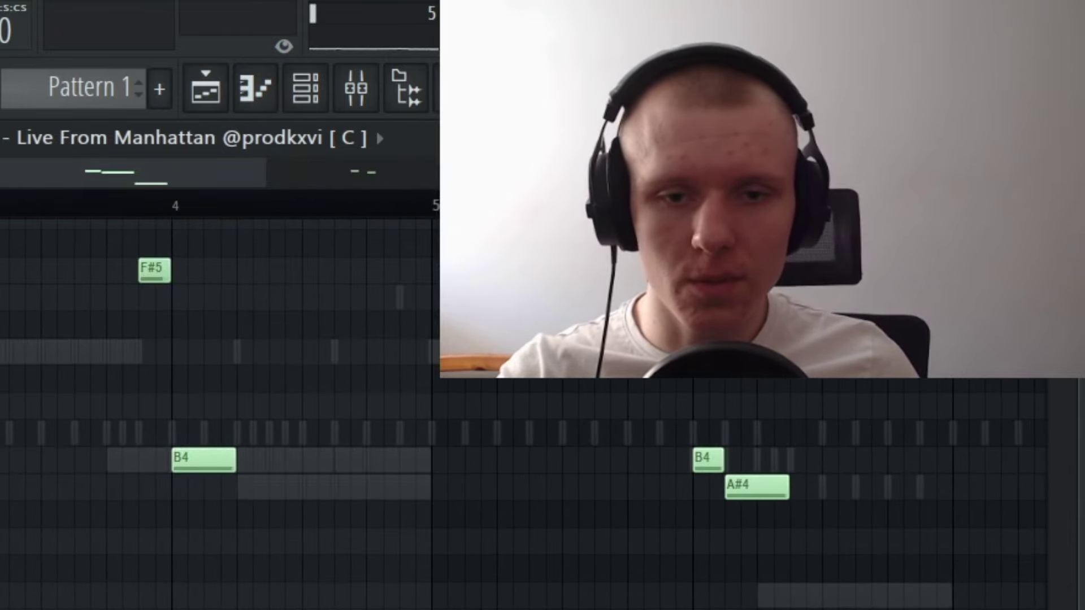
scroll(203, 407, up, 2)
scroll(74, 209, down, 3)
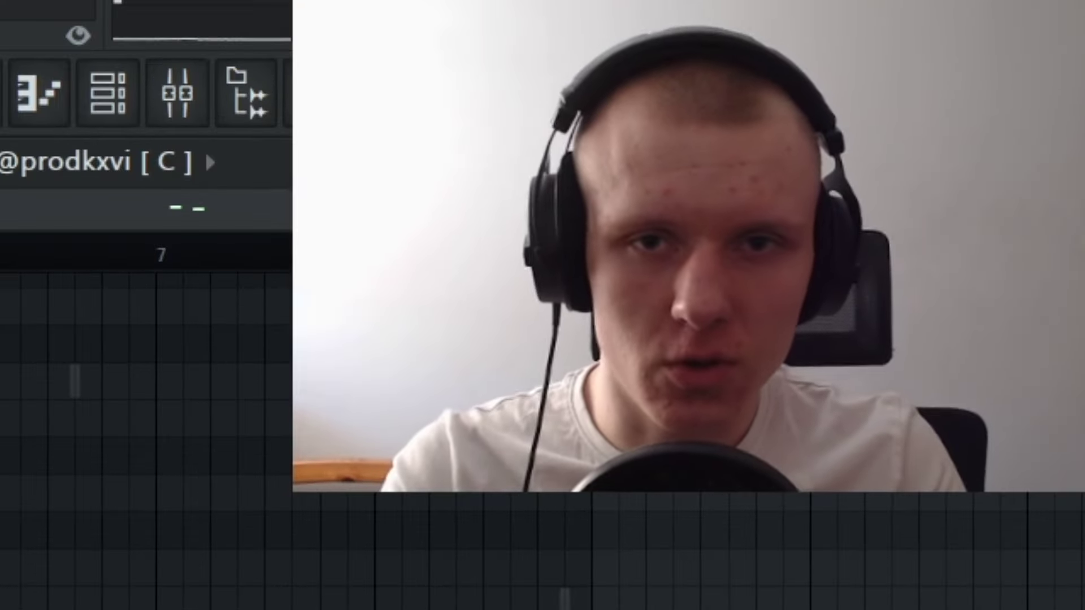
Add OPEN HAT - KINATE as a new channel with C5 notes on beats 1 and 2 of bars 1 and 3.
click(113, 113)
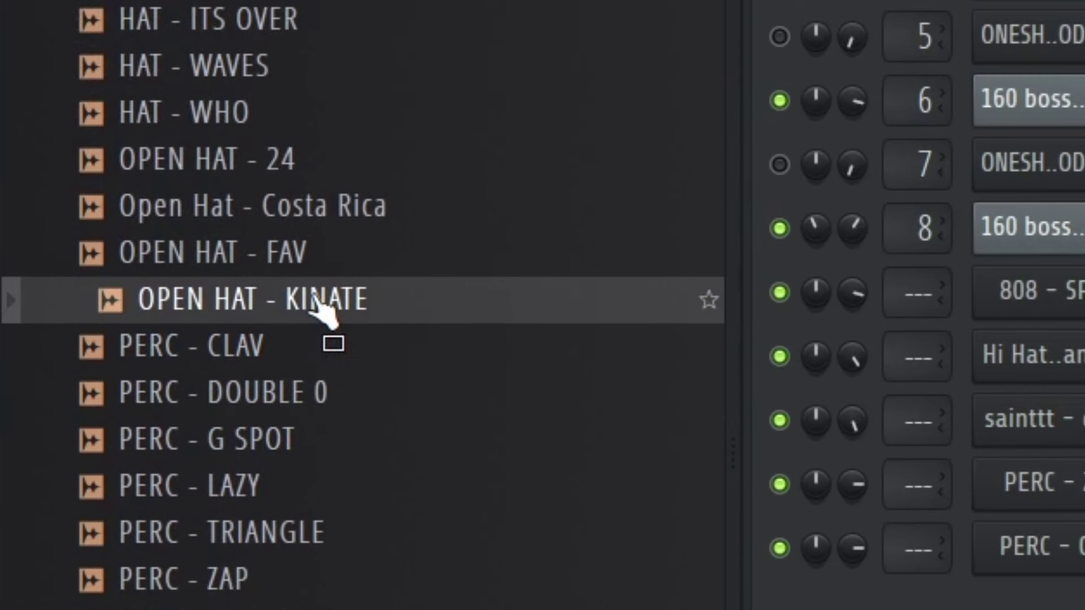
drag(820, 603, 1052, 609)
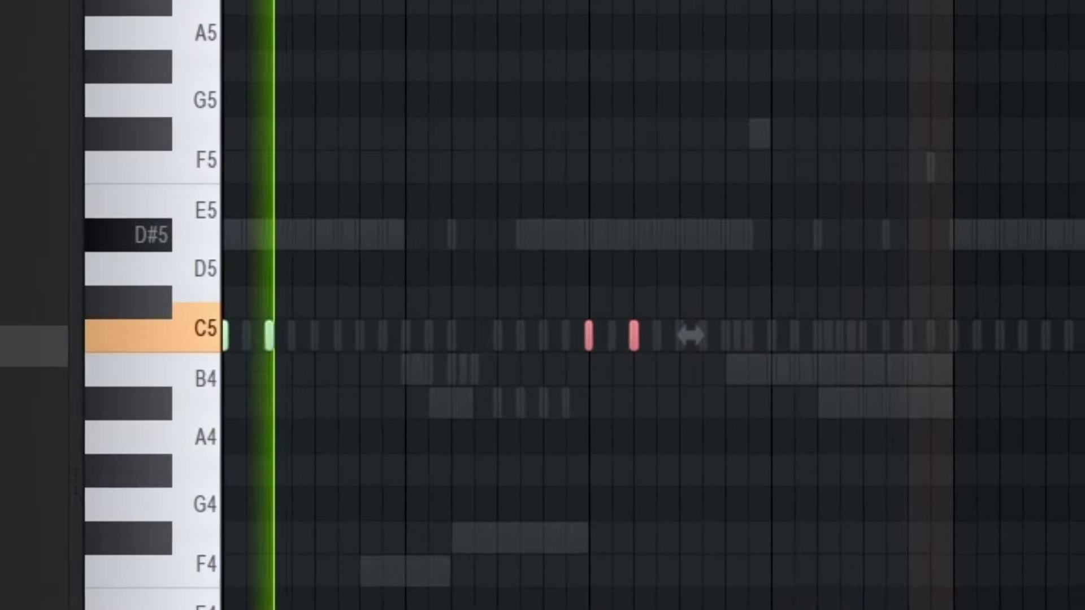
scroll(846, 305, up, 2)
scroll(735, 305, left, 3)
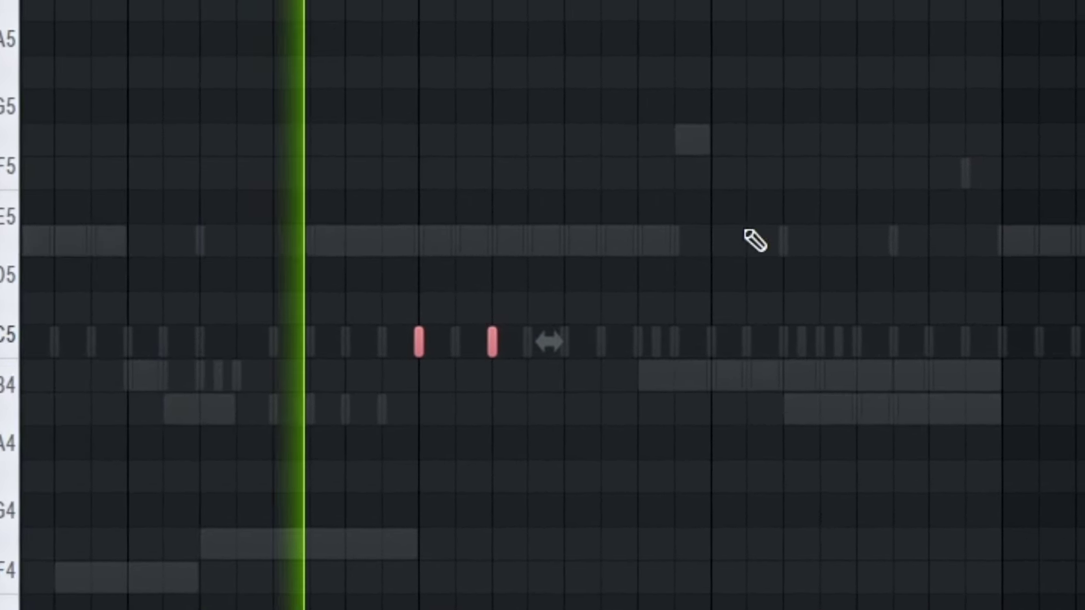
ctrl+click(899, 237)
scroll(634, 305, down, 1)
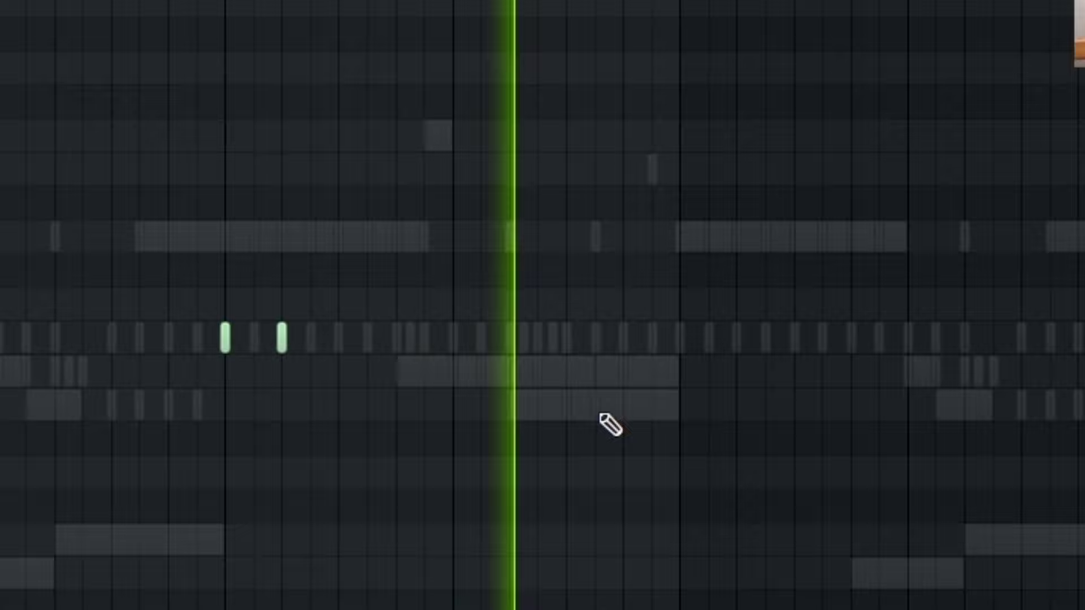
click(599, 404)
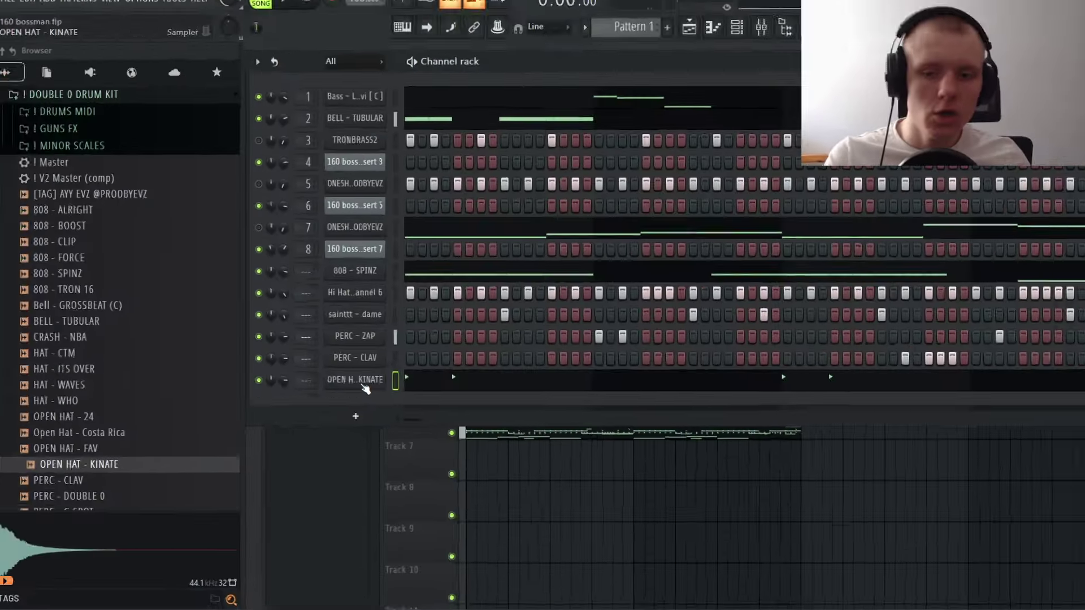
Open the channel options for OPEN HAT - KINATE.
right_click(390, 378)
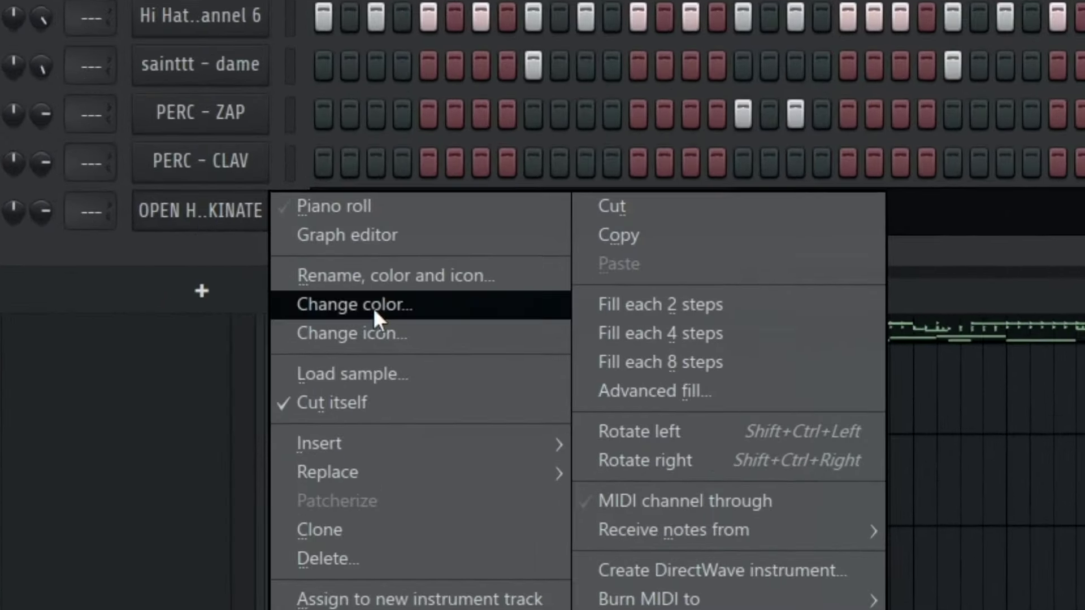